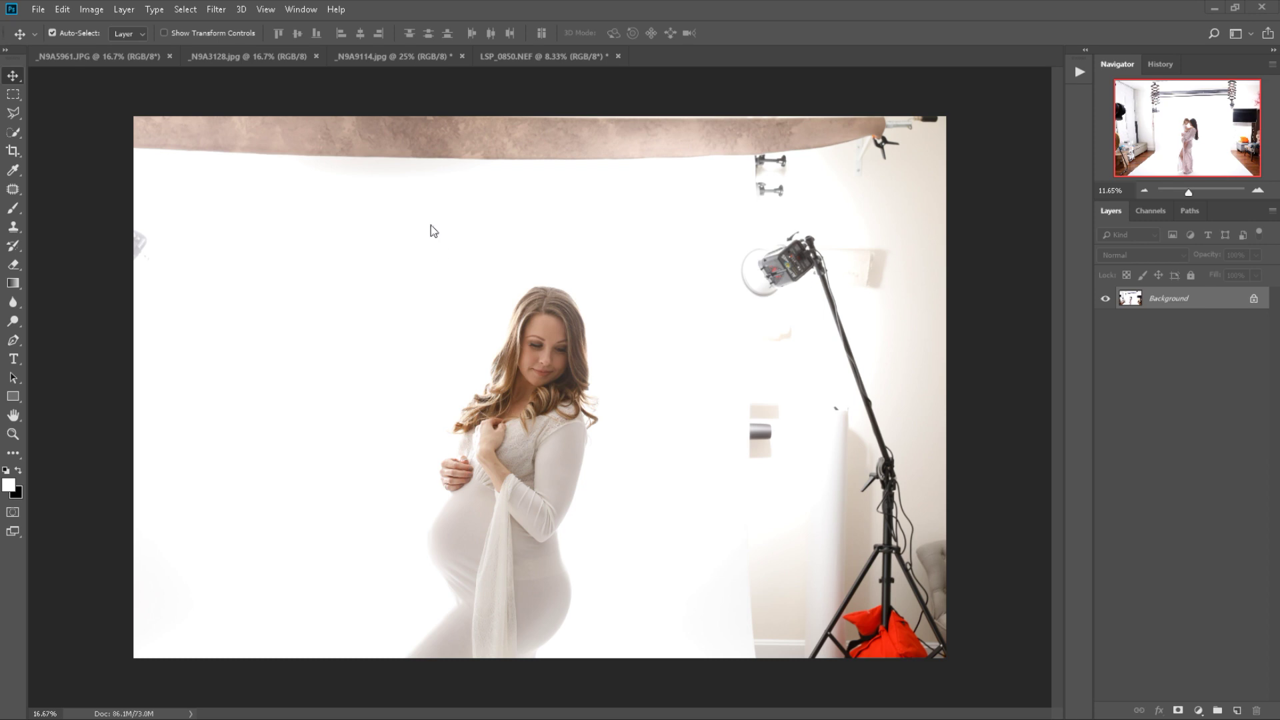
- Look through the other open photos and return to the _N9A5961.JPG maternity portrait
left_click(419, 58)
left_click(260, 64)
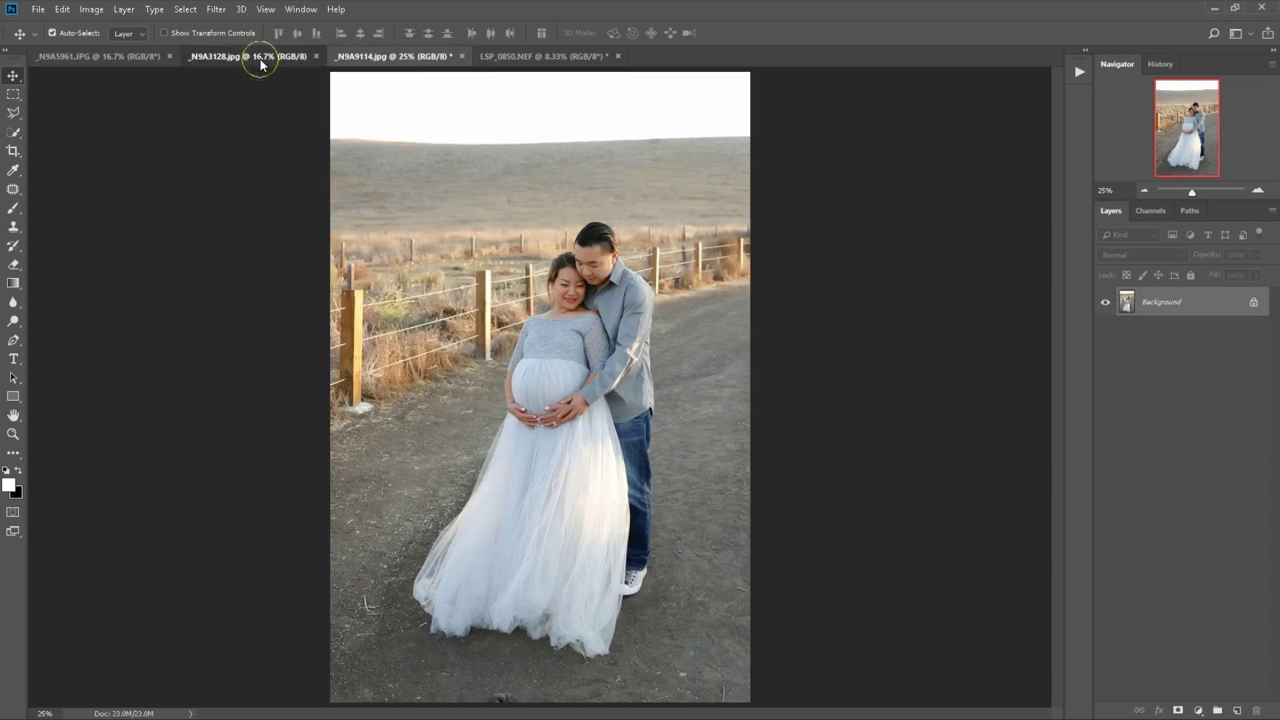
left_click(114, 64)
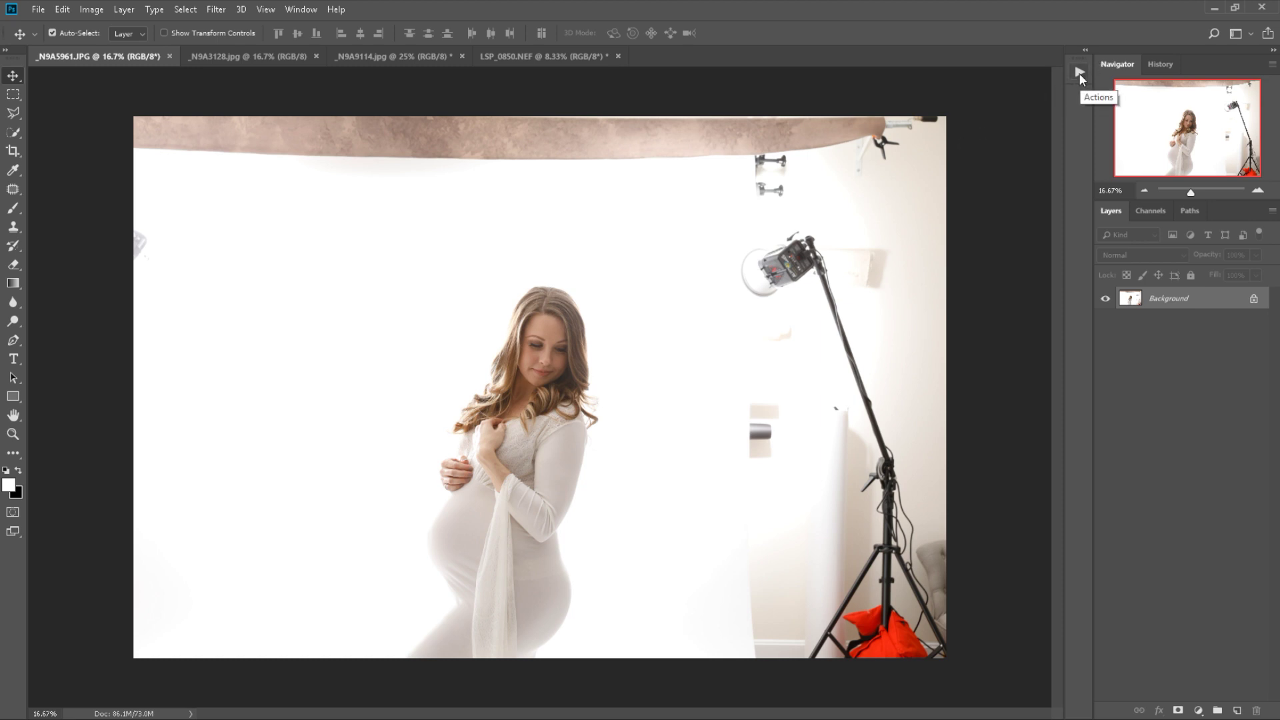
- Open the Actions panel and dock it alongside the Layers and Navigator panels
left_click(1079, 72)
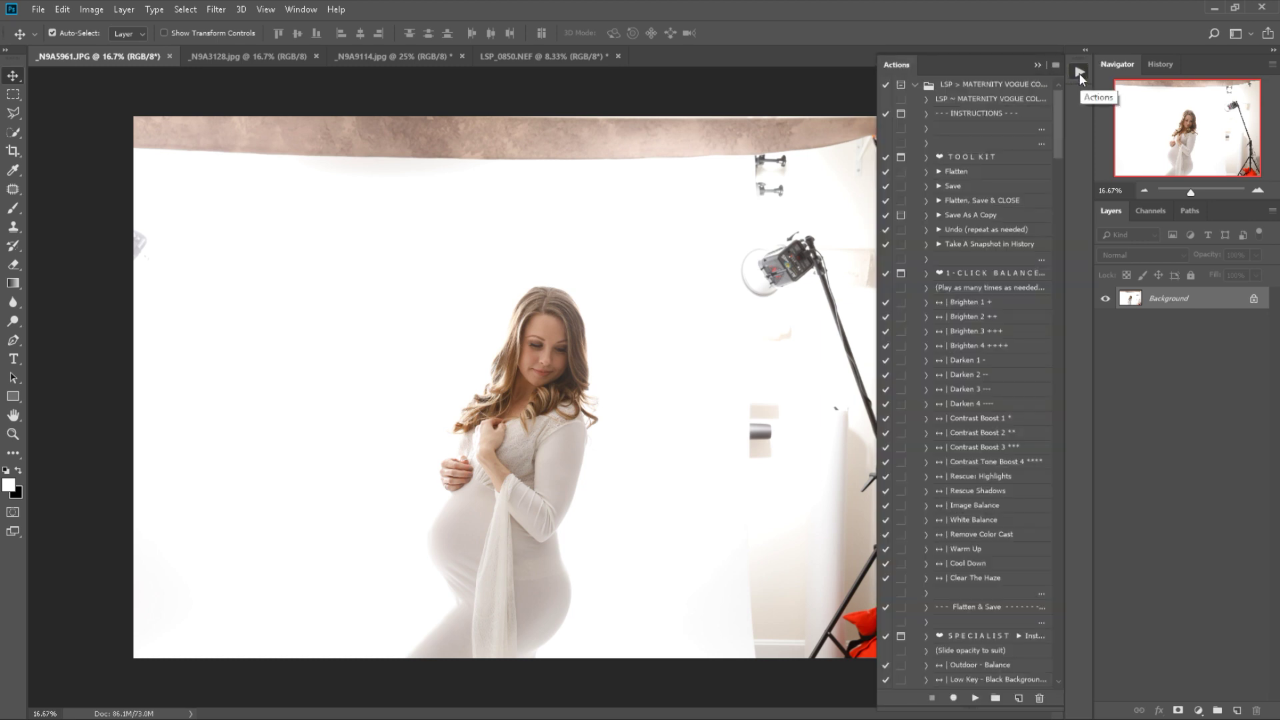
left_click_drag(910, 68, 1092, 161)
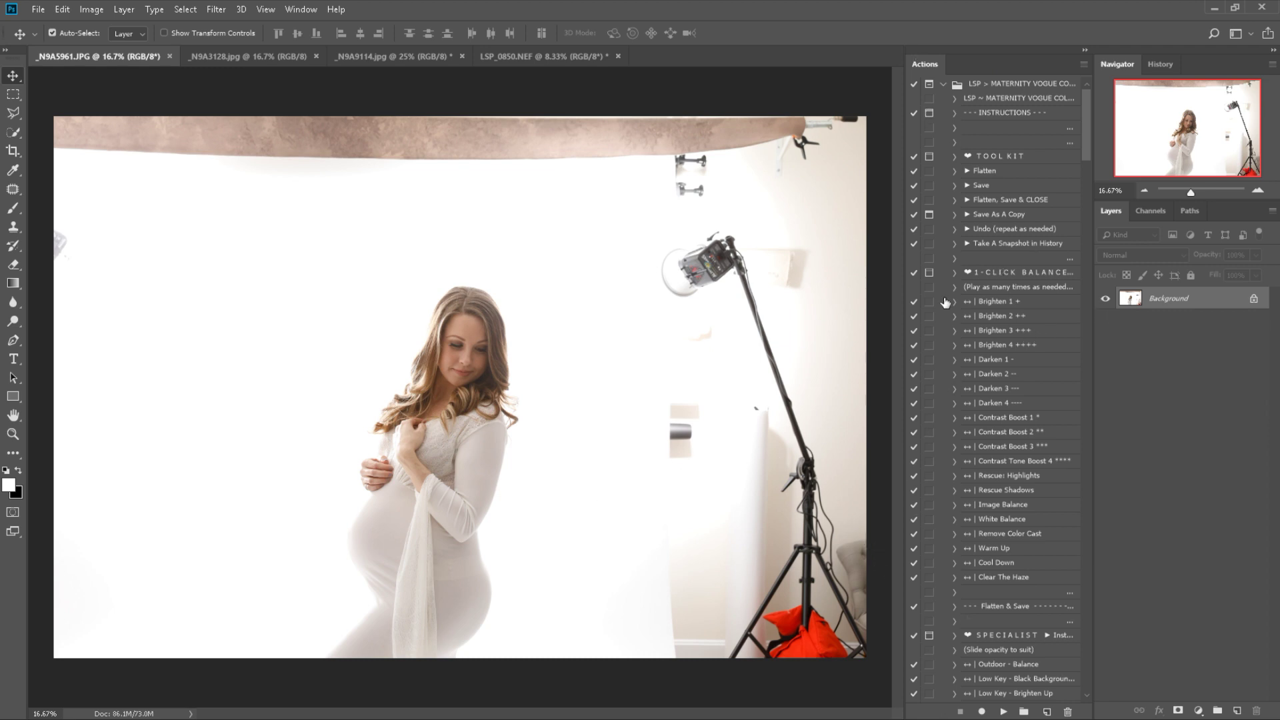
scroll(979, 321, "down", 3)
scroll(994, 324, "up", 3)
- Switch the LSP Maternity Vogue action list to Button Mode
left_click(981, 175)
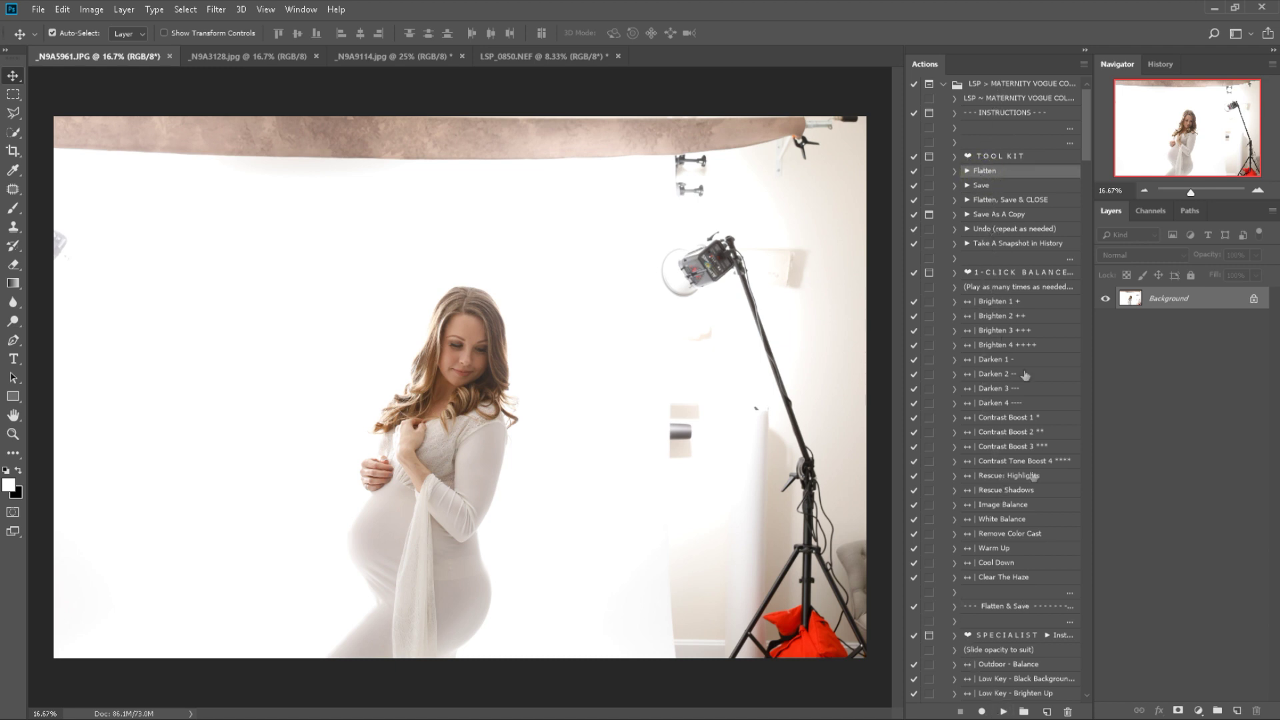
left_click(1014, 114)
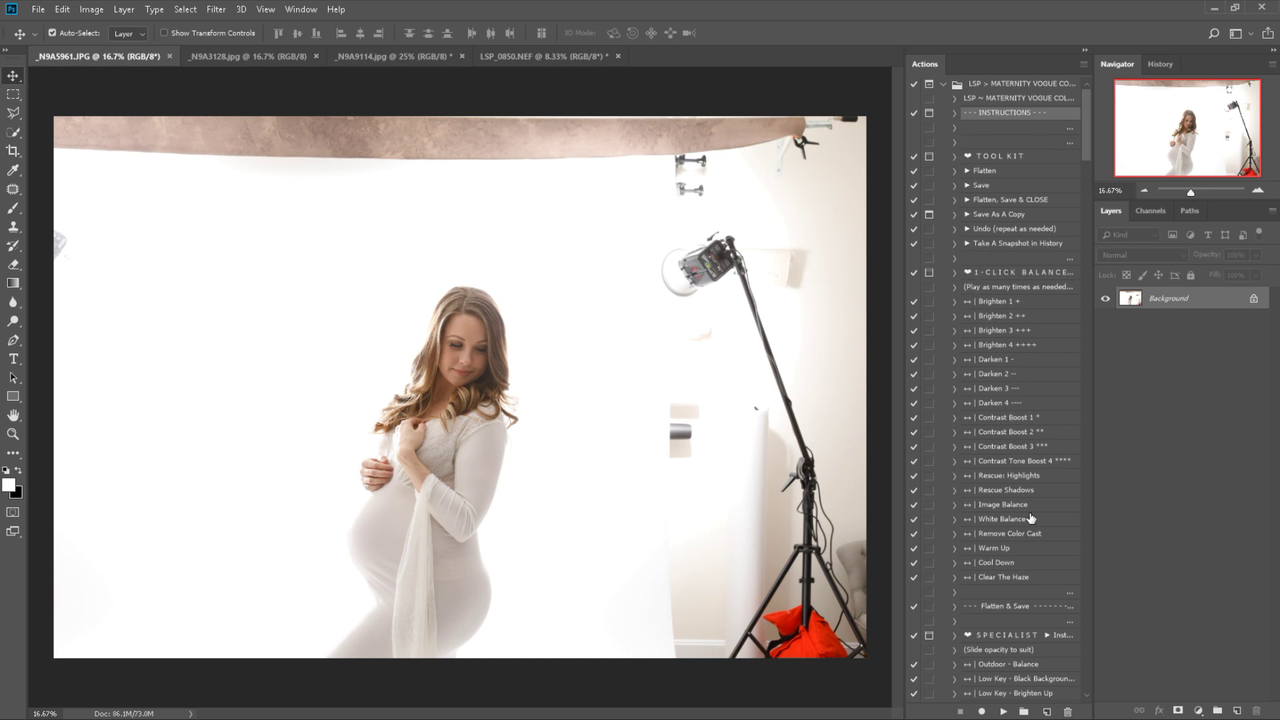
scroll(1031, 518, "down", 1)
scroll(1032, 519, "up", 1)
left_click(1083, 64)
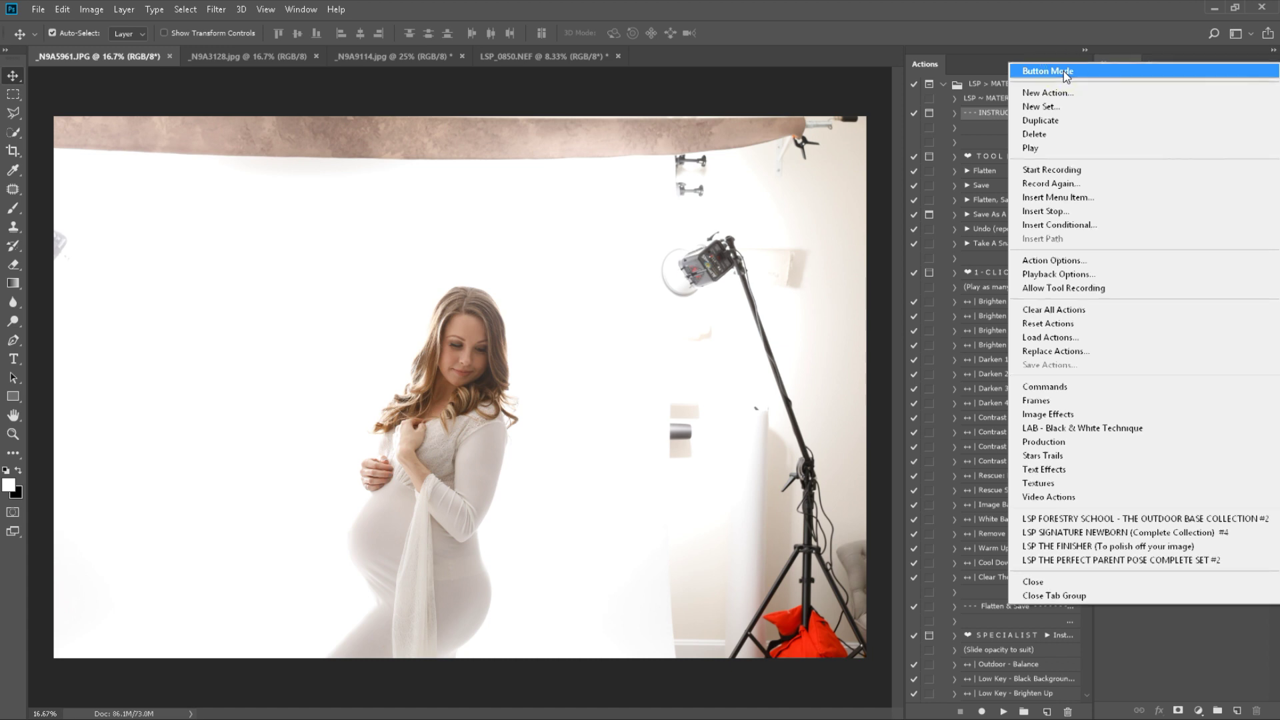
left_click(1066, 71)
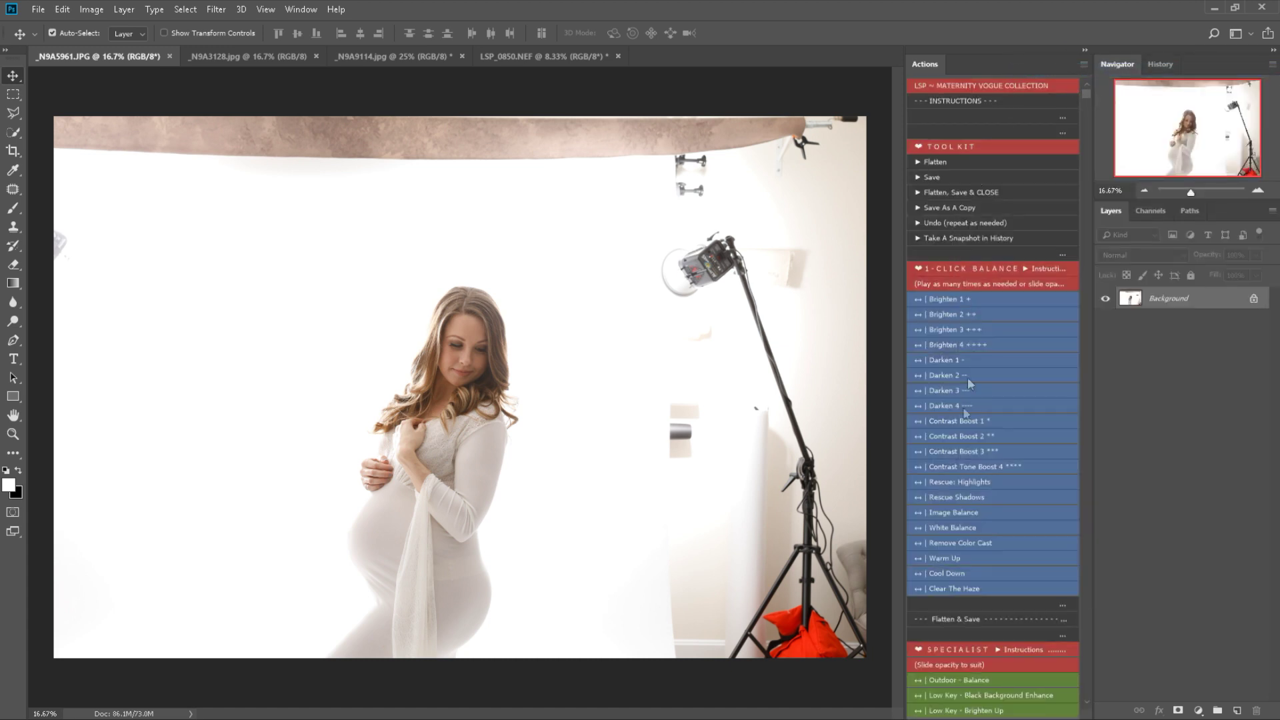
- Examine the colour-coded sections of the Maternity Vogue action collection through to the Facebook resize actions, then return to its beginning
scroll(976, 454, "down", 4)
scroll(968, 451, "up", 4)
scroll(1028, 198, "down", 7)
scroll(1035, 254, "down", 8)
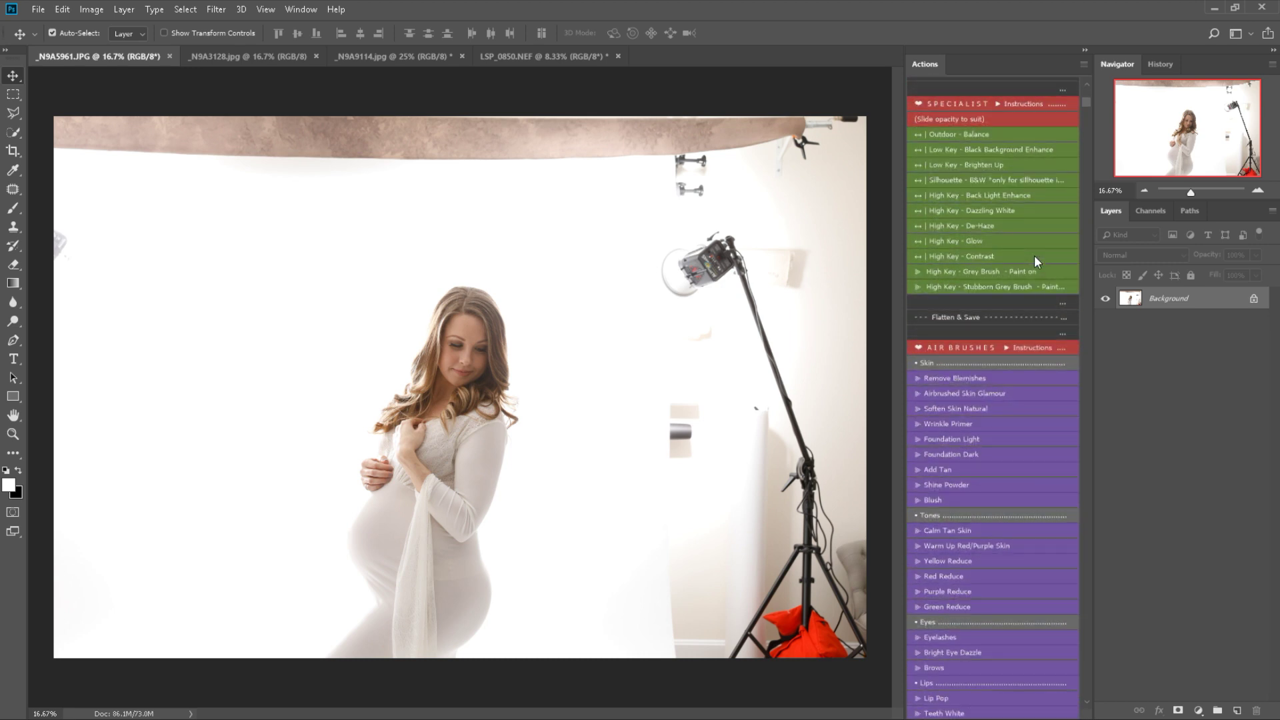
scroll(1034, 255, "down", 10)
scroll(1037, 261, "down", 10)
scroll(1034, 260, "down", 10)
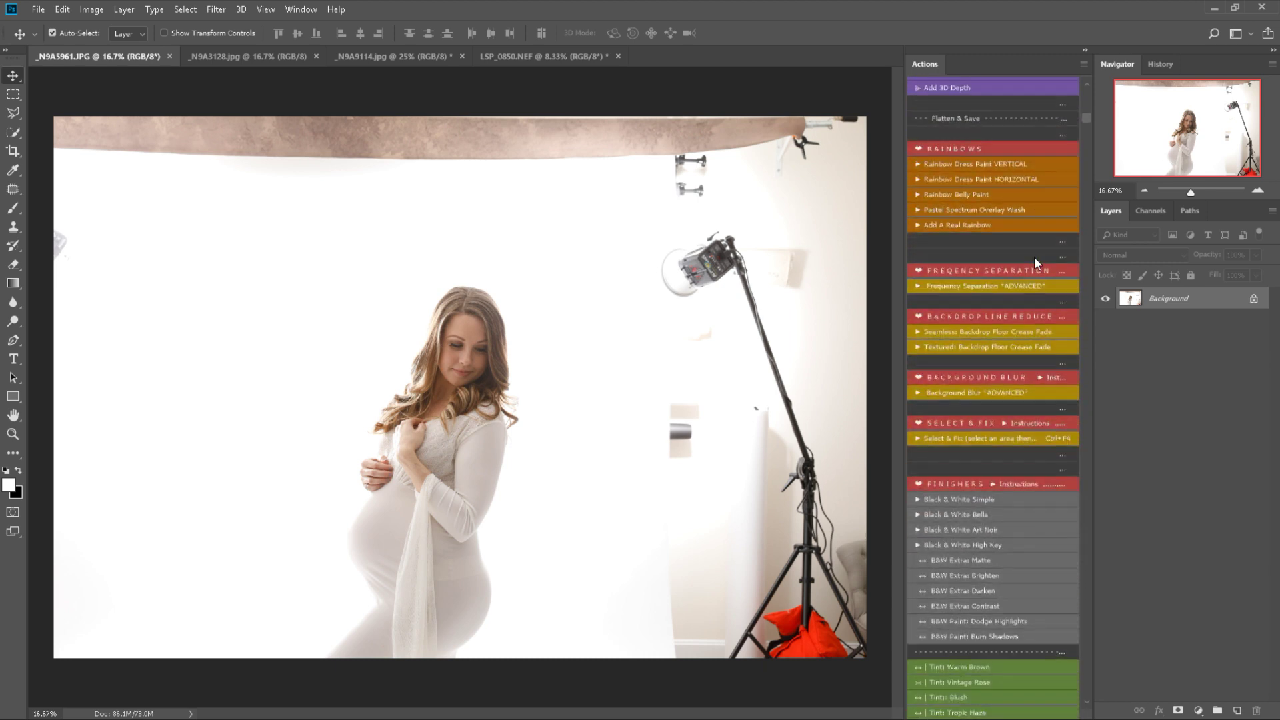
scroll(1035, 260, "down", 10)
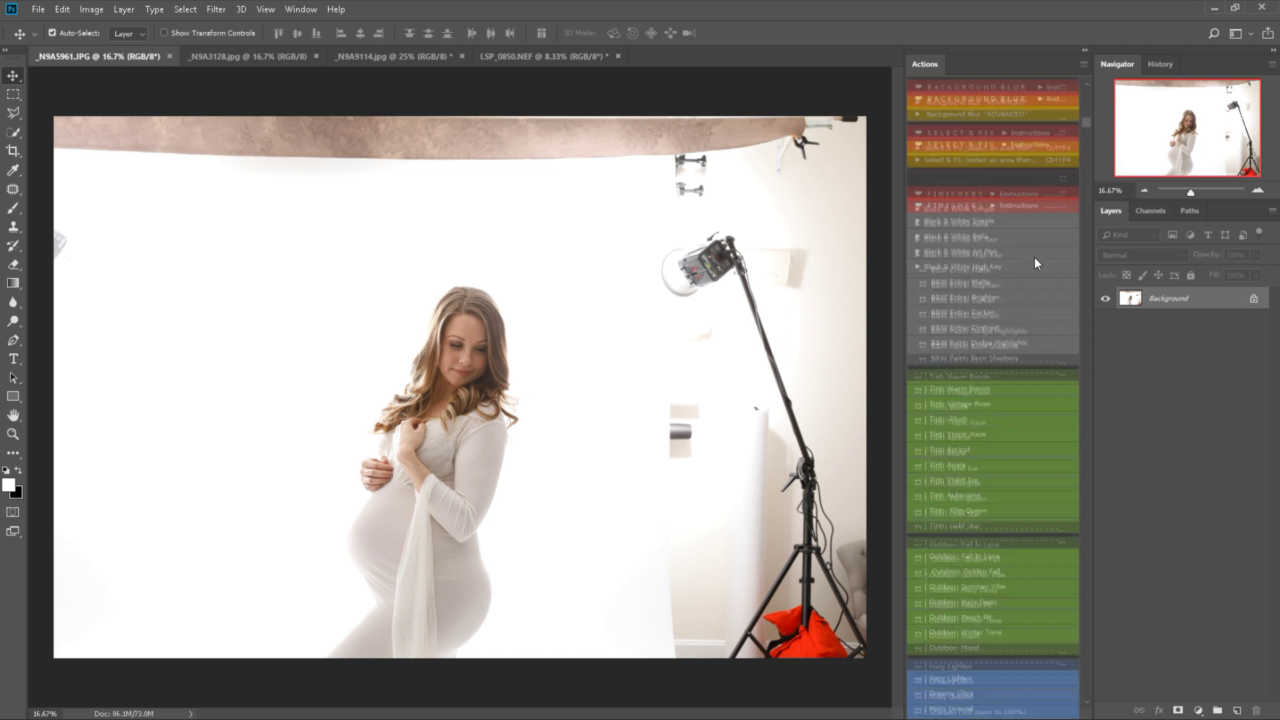
scroll(1035, 257, "down", 4)
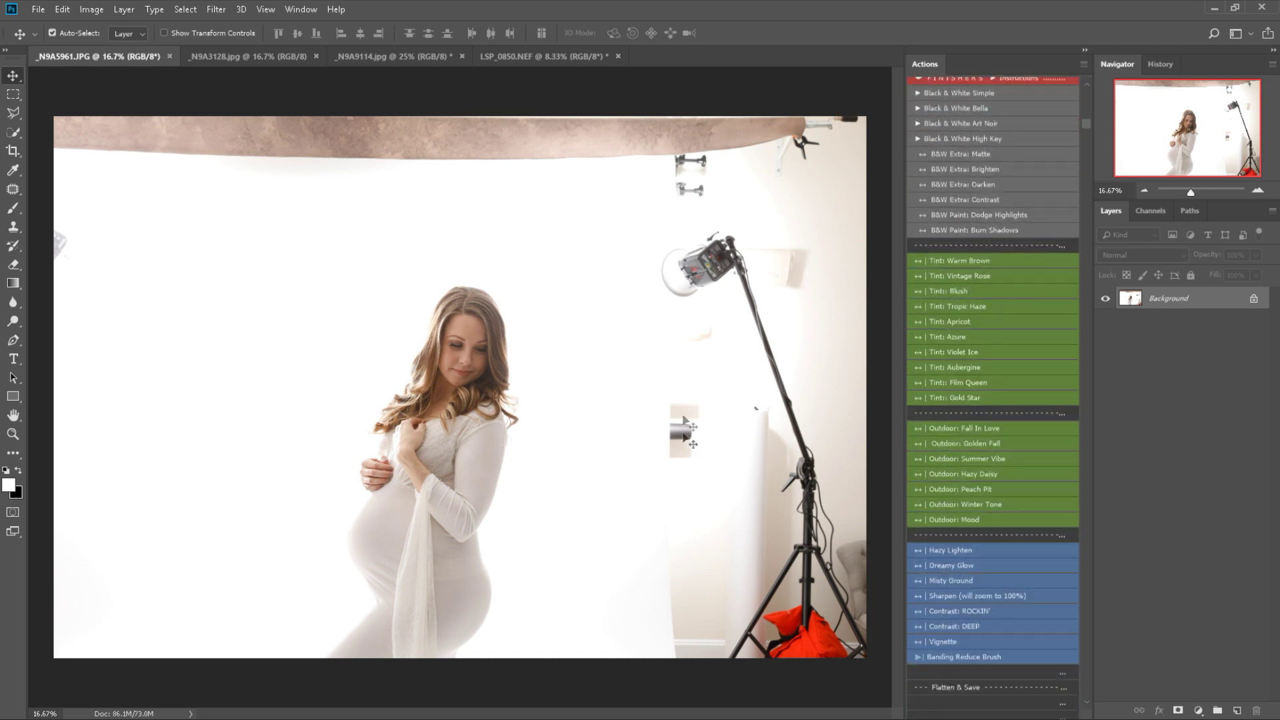
scroll(983, 333, "down", 3)
scroll(983, 333, "down", 5)
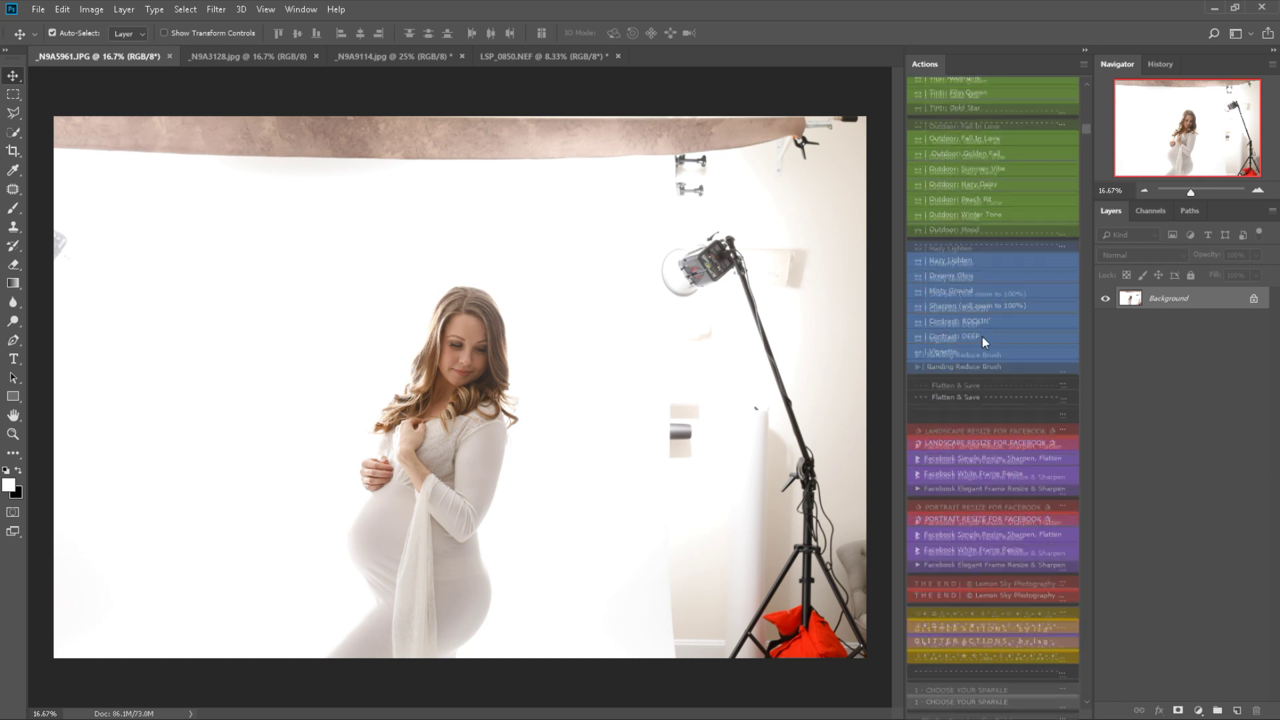
scroll(983, 334, "up", 6)
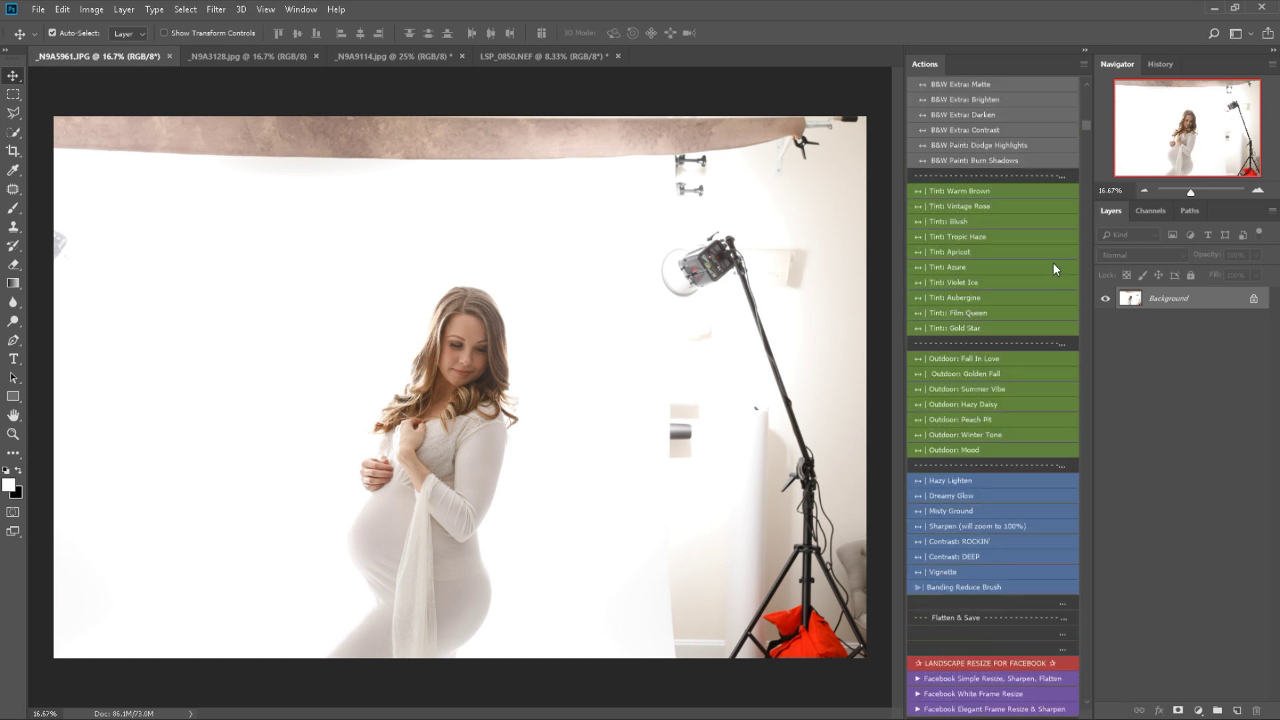
left_click_drag(1084, 127, 1082, 91)
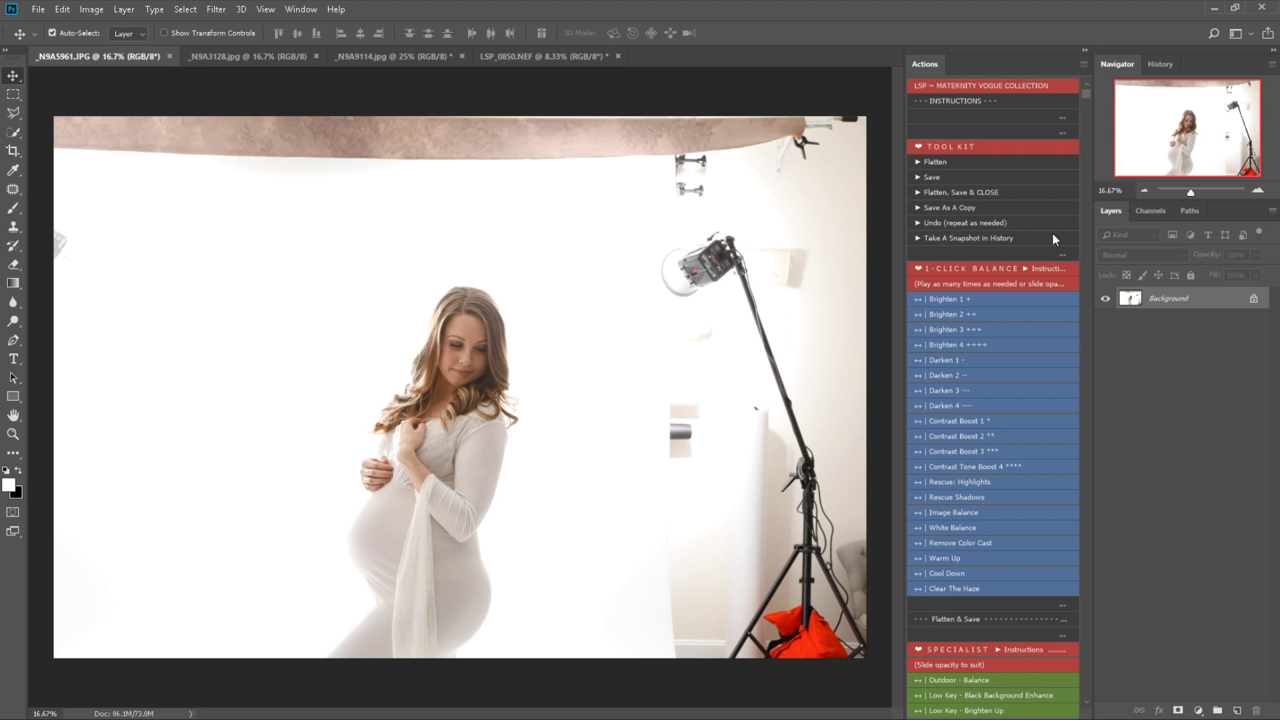
- Play the collection's general INSTRUCTIONS action, read its introduction and icon explanations, and stop it
scroll(987, 237, "down", 1)
scroll(986, 239, "up", 1)
left_click(972, 101)
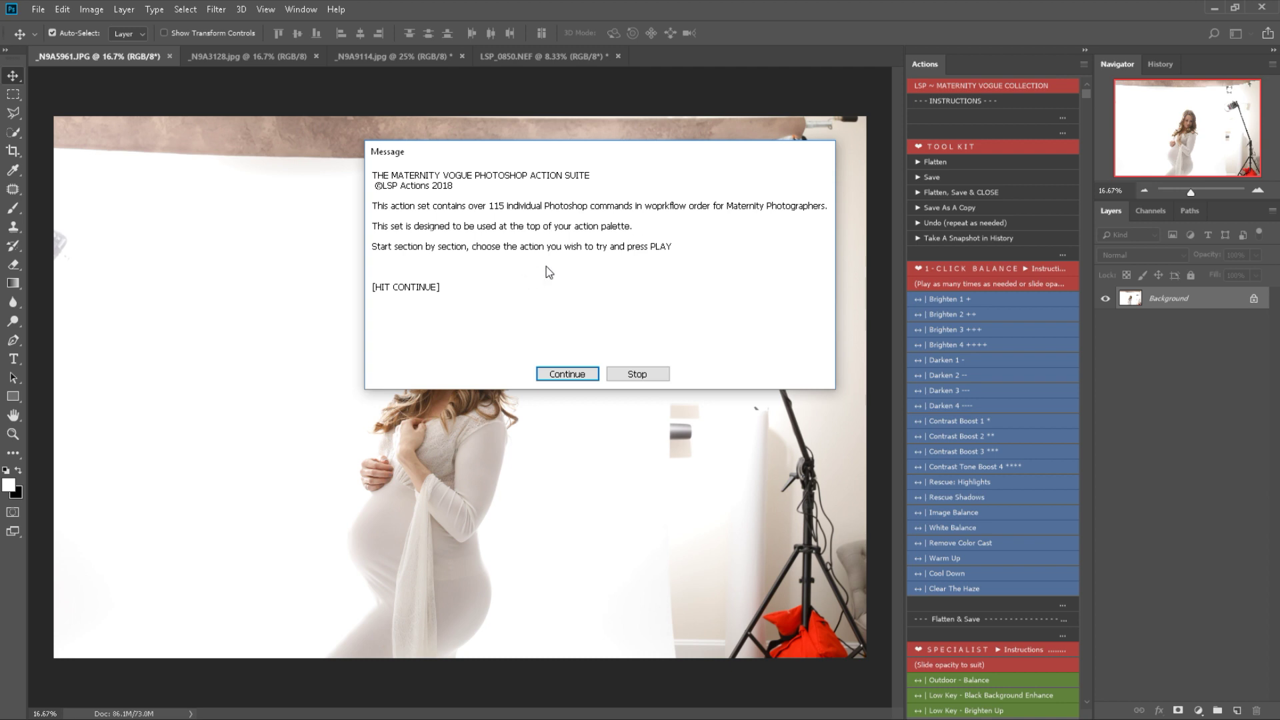
left_click(566, 374)
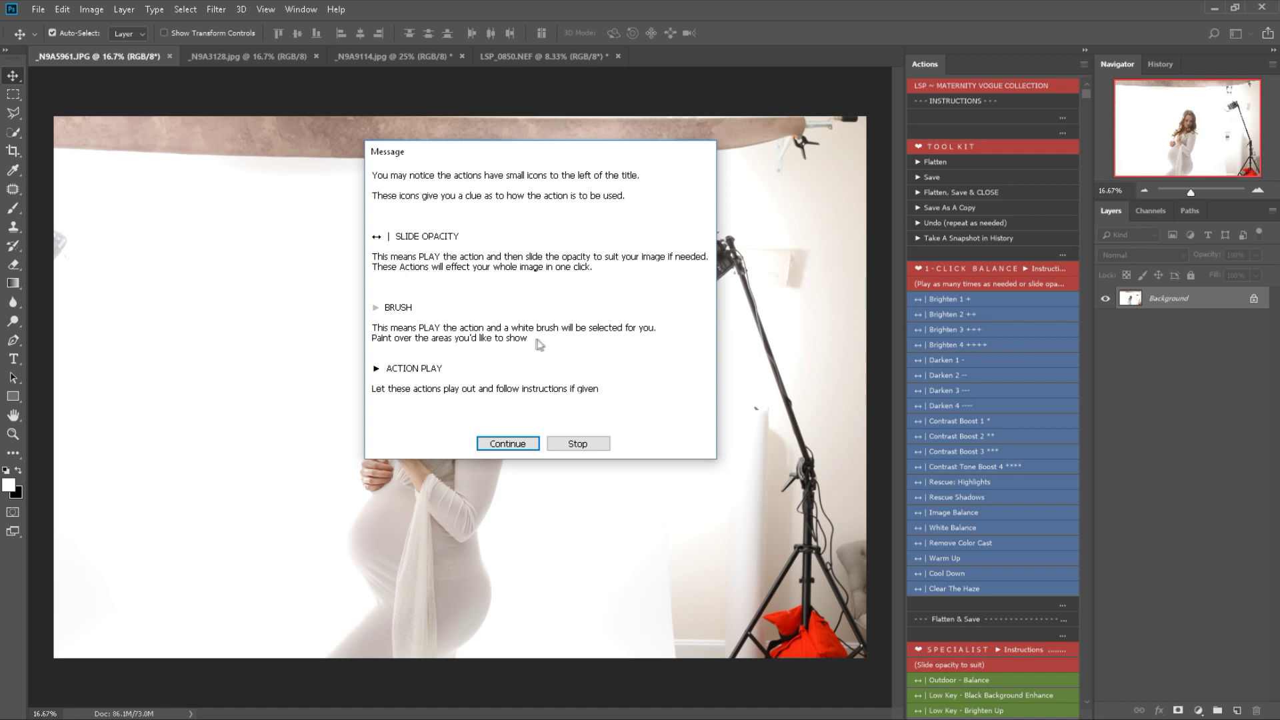
left_click(578, 443)
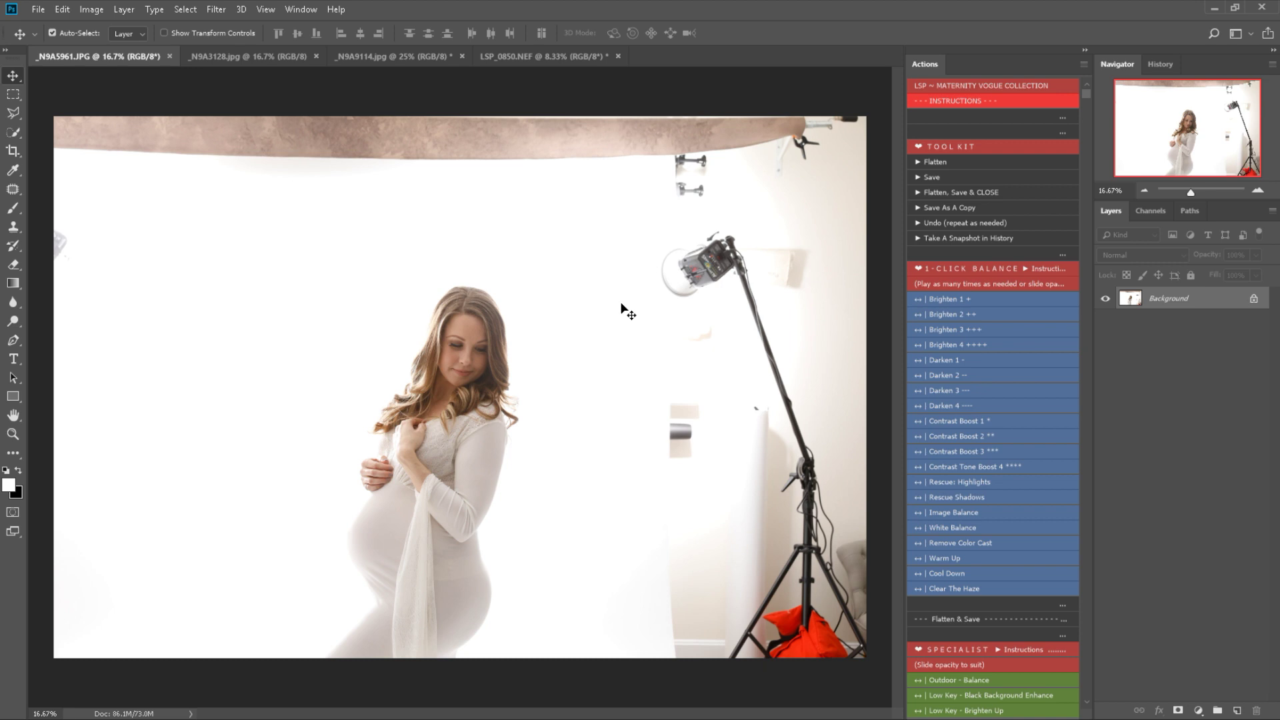
- Examine the actions in the 1-Click Balance, Specialist and Air Brushes sections
scroll(977, 361, "down", 4)
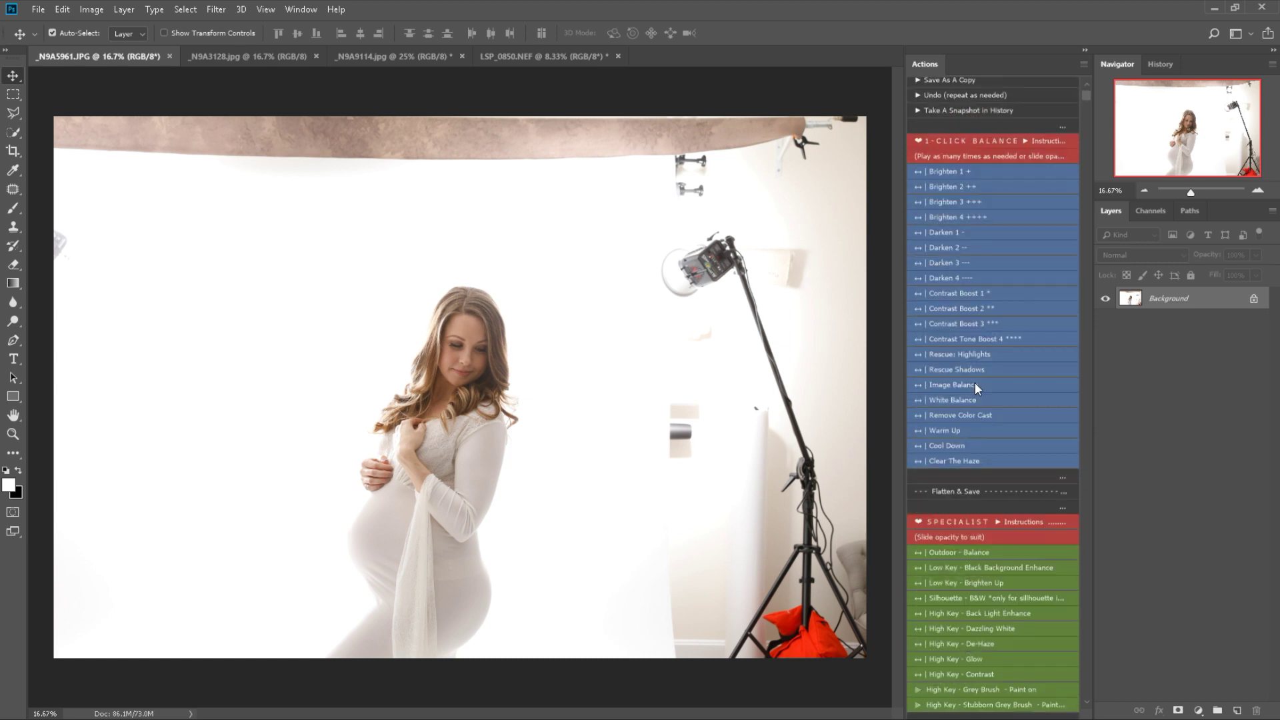
scroll(975, 382, "down", 5)
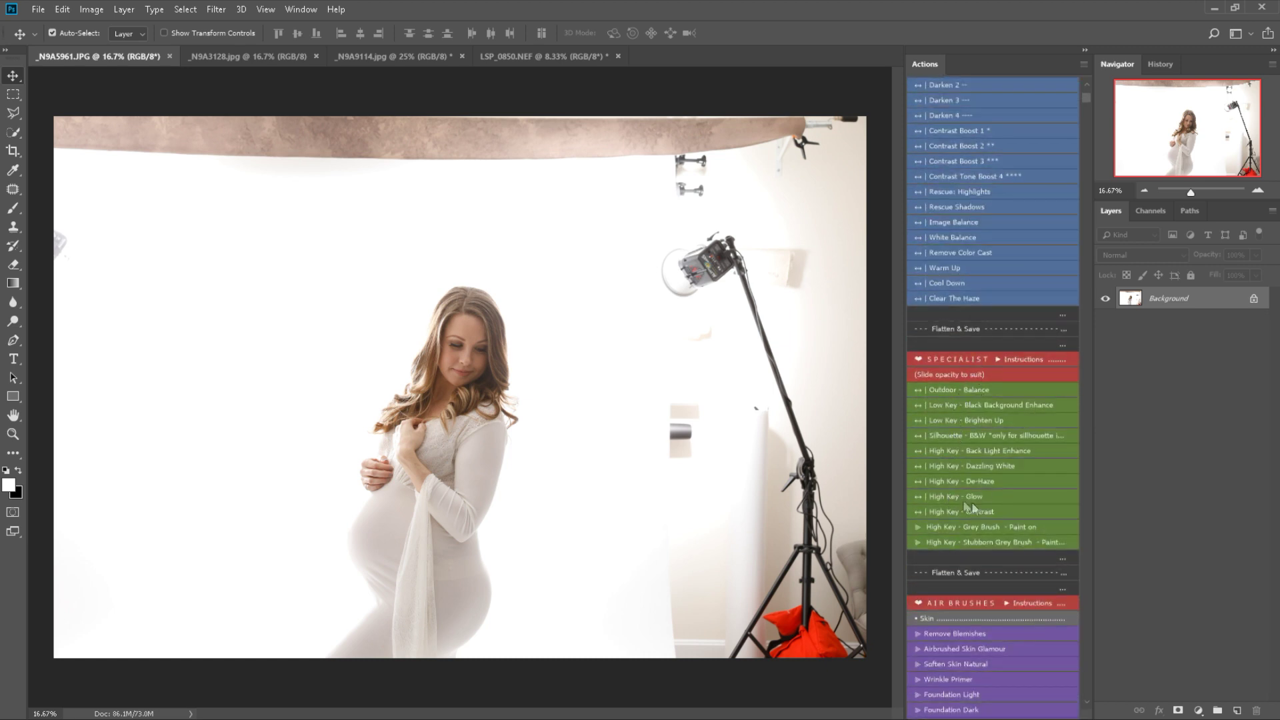
scroll(952, 502, "down", 7)
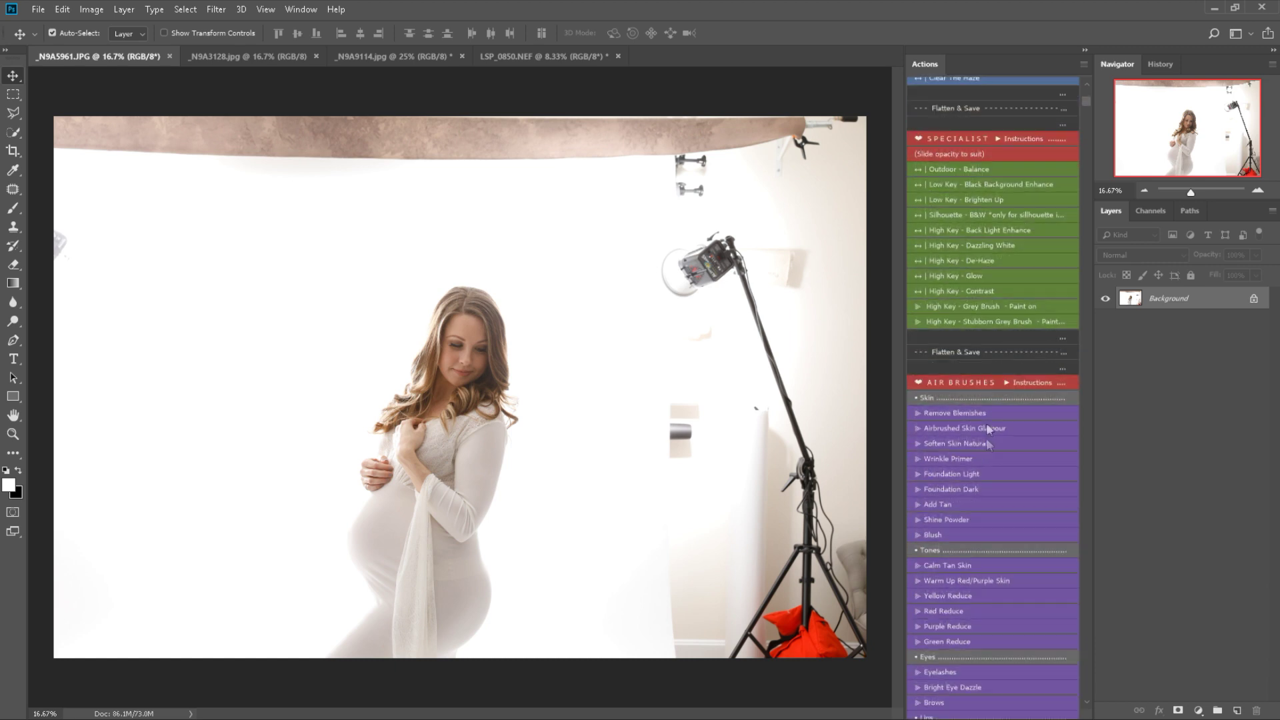
scroll(992, 401, "down", 5)
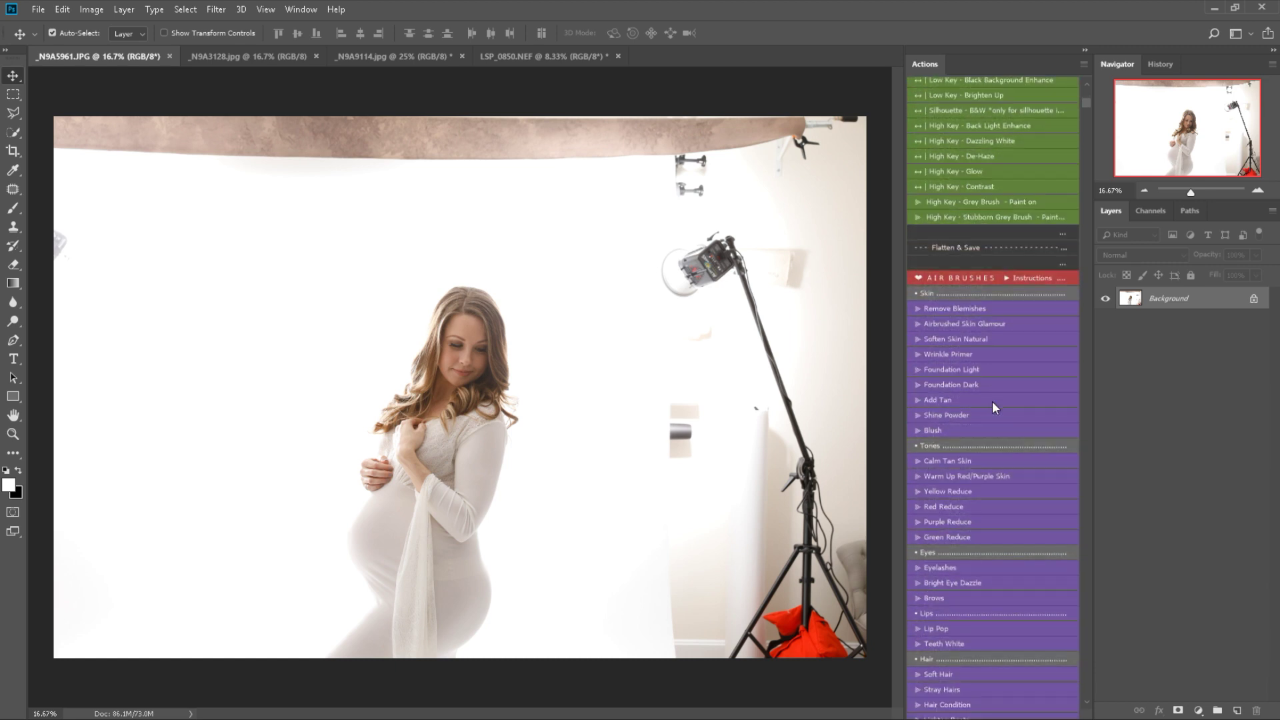
scroll(992, 402, "down", 2)
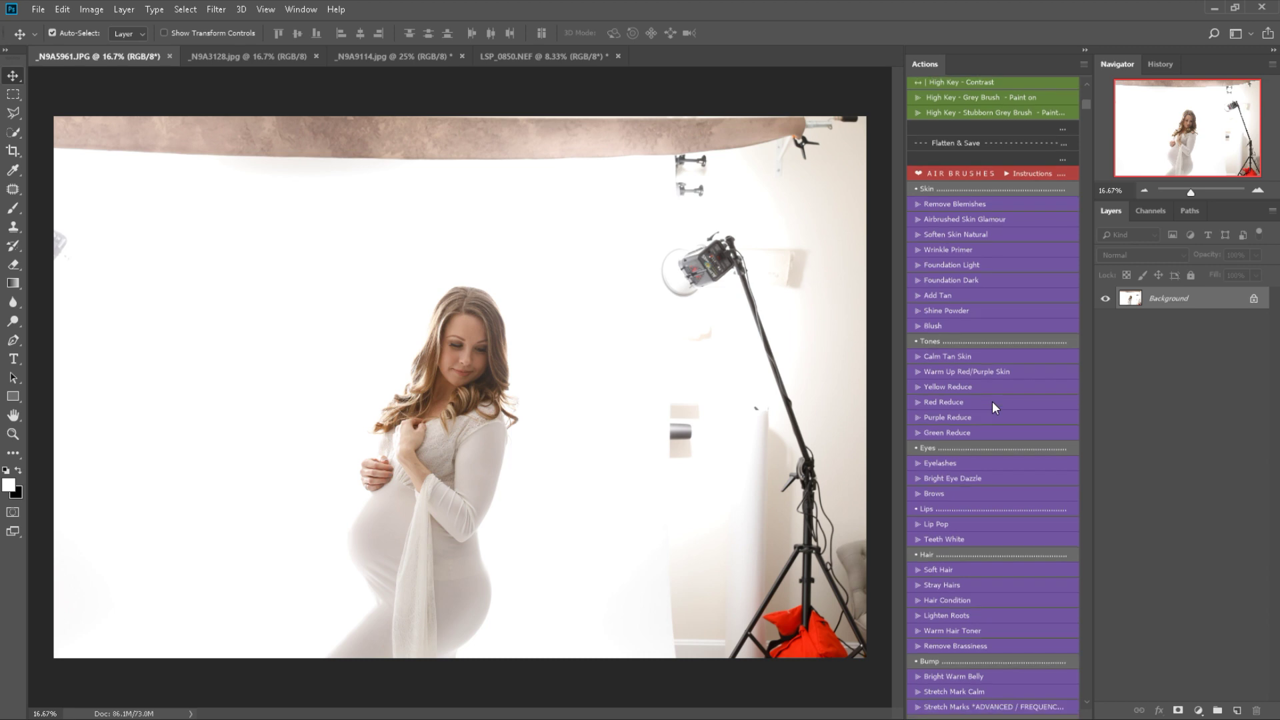
scroll(1001, 390, "down", 4)
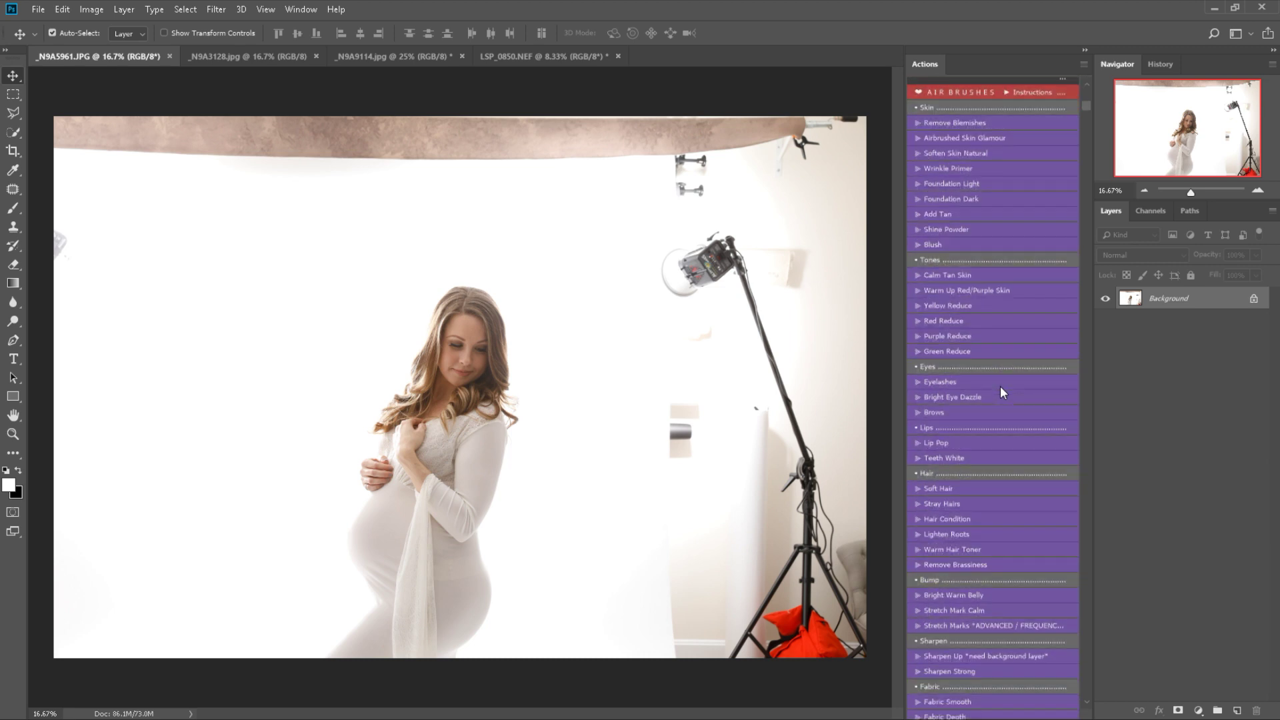
scroll(1000, 386, "down", 6)
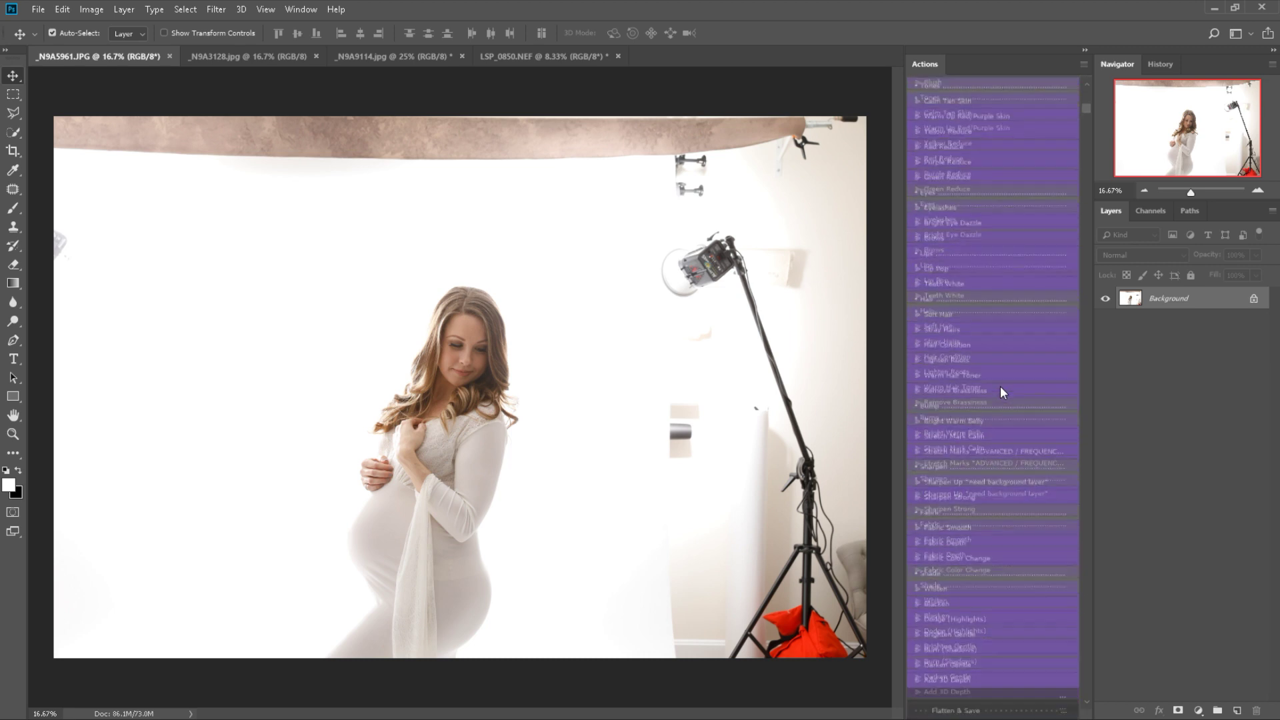
scroll(1000, 386, "down", 5)
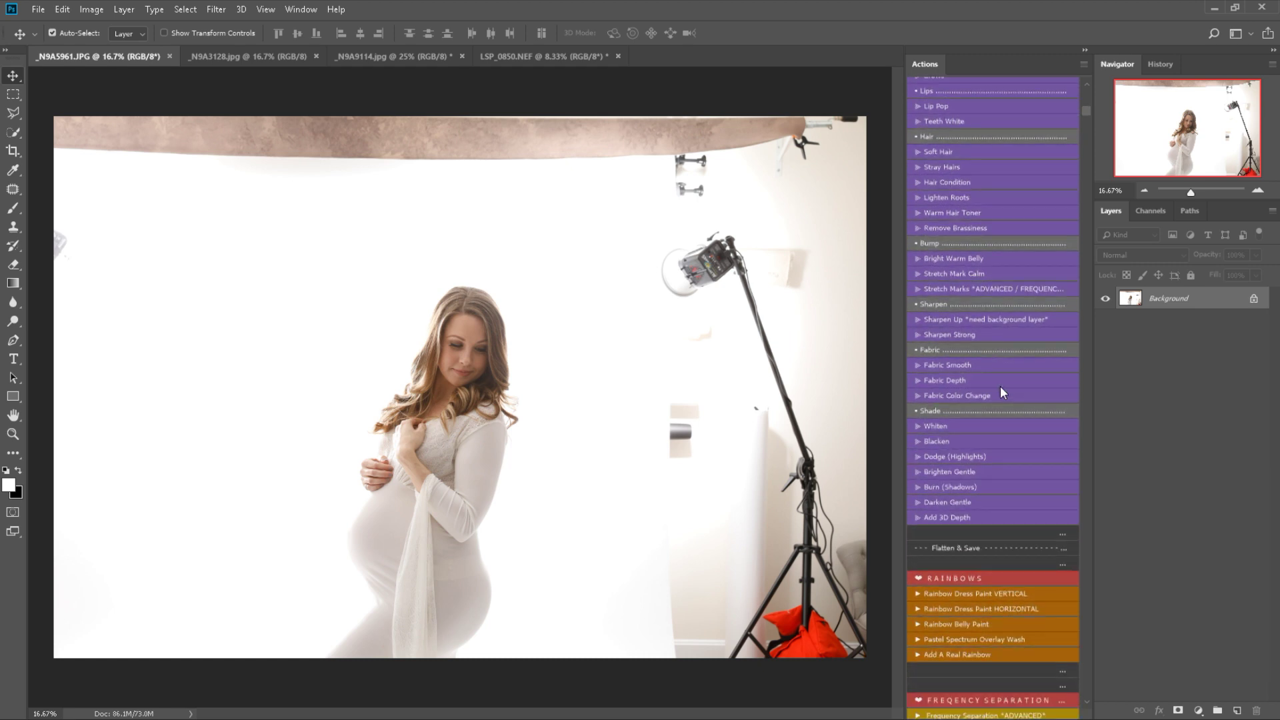
scroll(1000, 391, "down", 3)
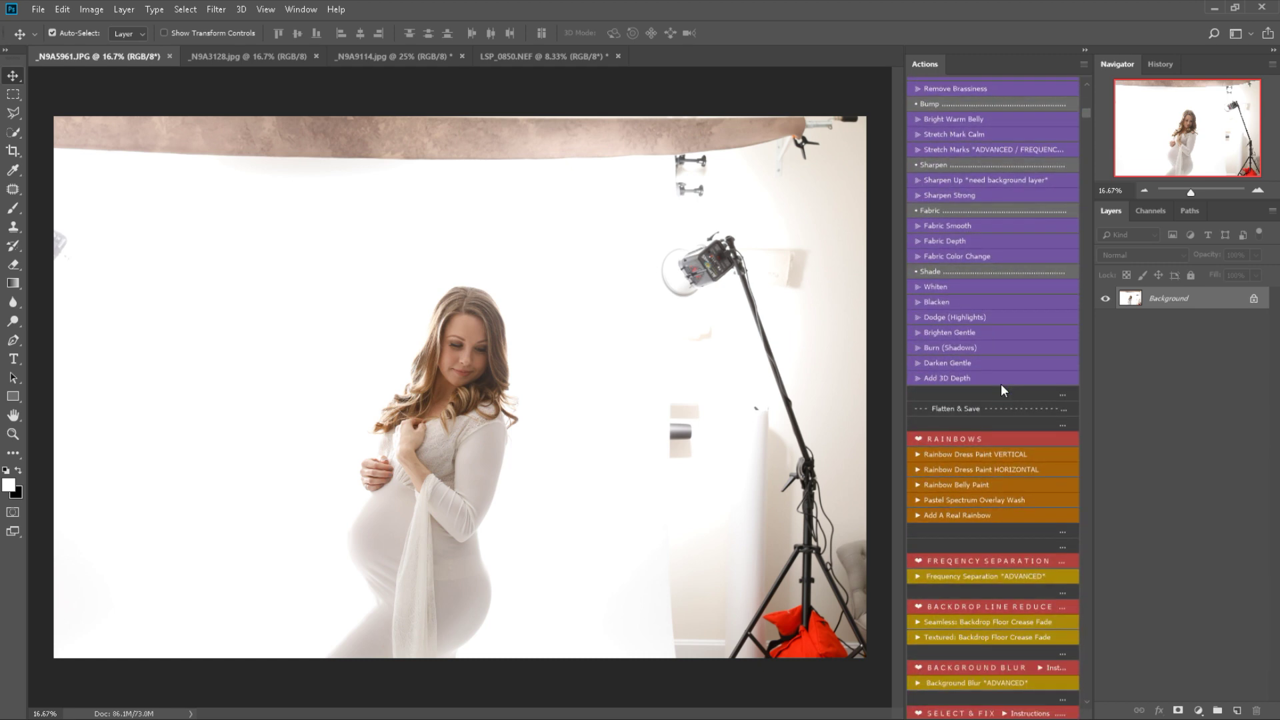
- Examine the special-effect and retouching actions from the Rainbows section through Frequency Separation, Backdrop Line Reduce, Background Blur and Select & Fix
scroll(1000, 381, "down", 4)
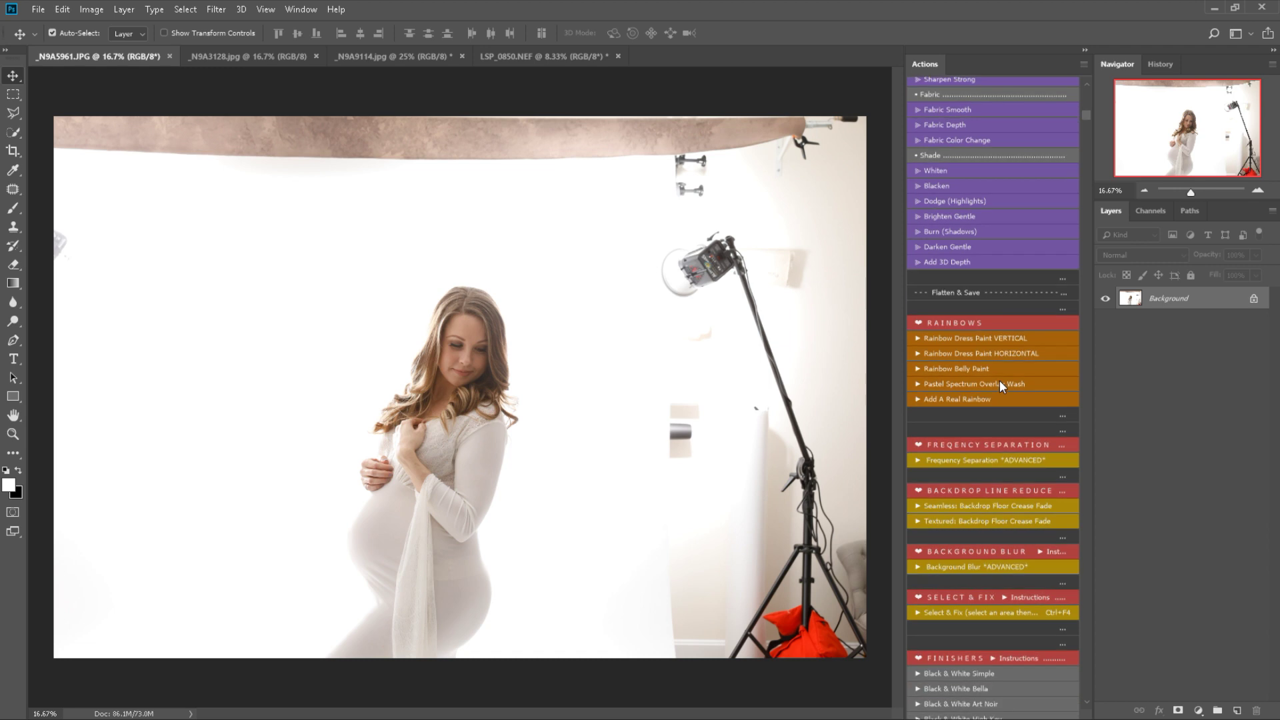
scroll(1000, 379, "down", 1)
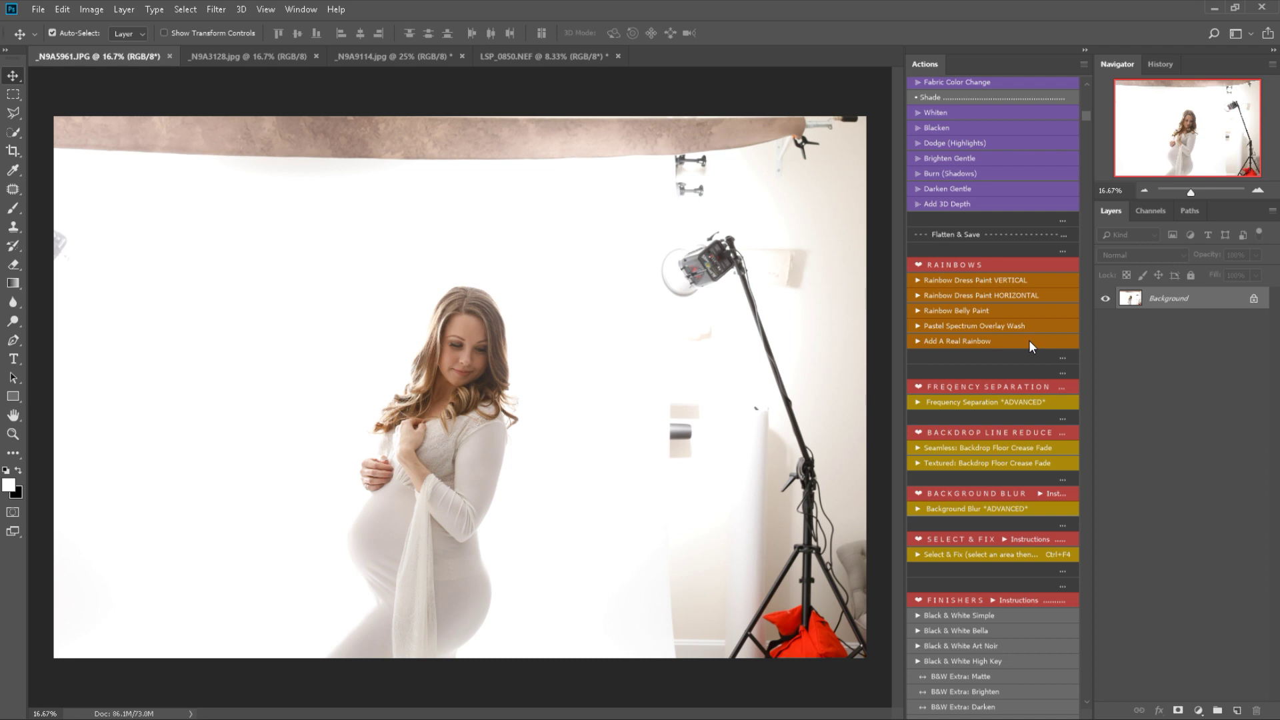
scroll(978, 330, "down", 1)
scroll(975, 328, "down", 2)
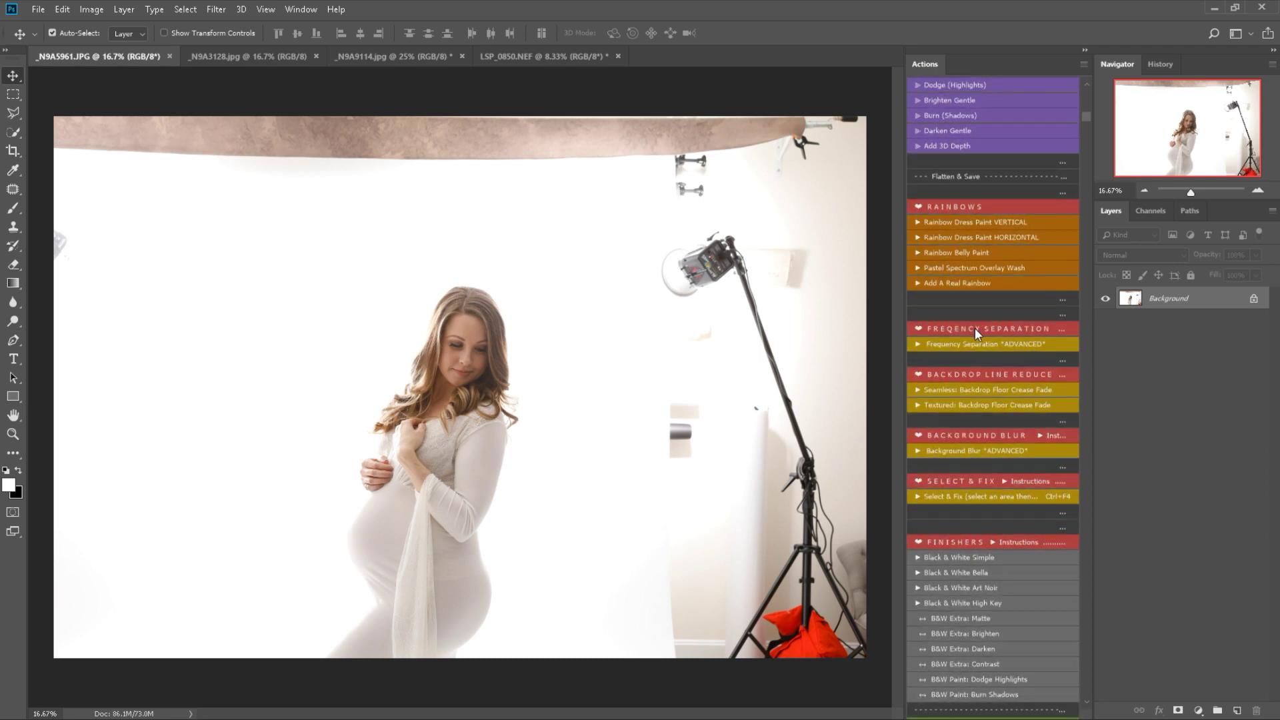
scroll(975, 330, "down", 1)
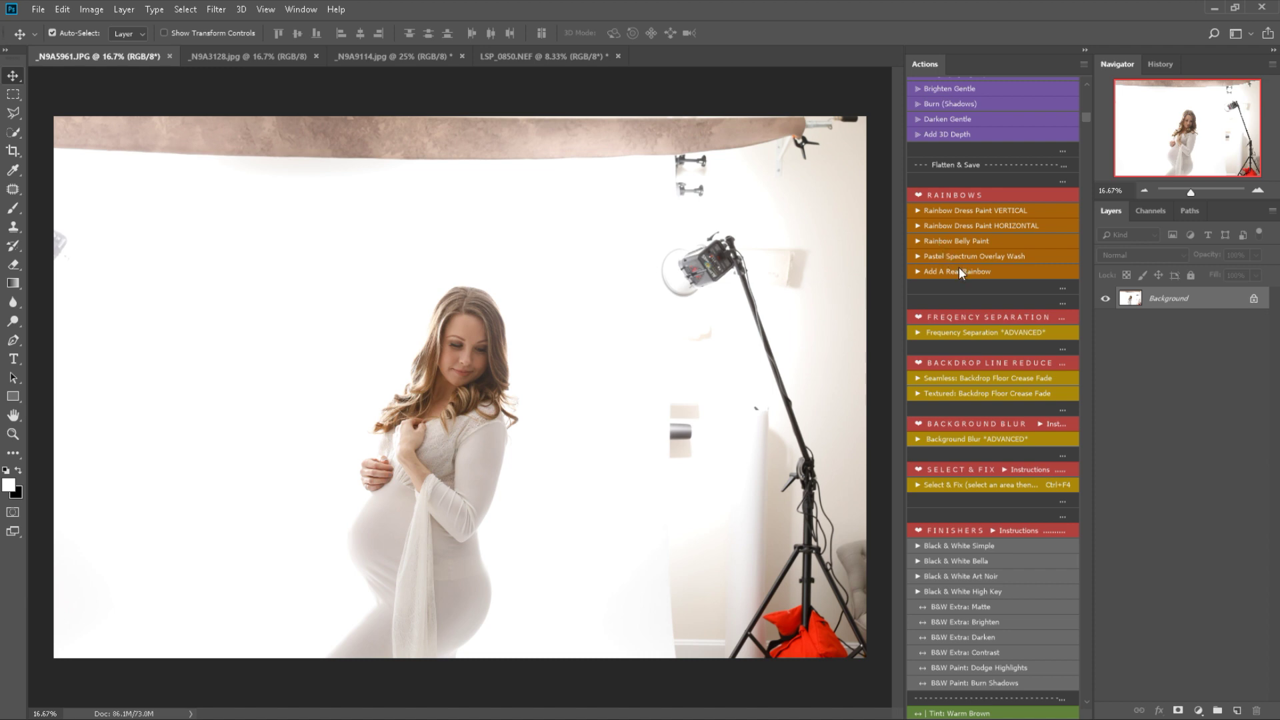
scroll(987, 329, "down", 4)
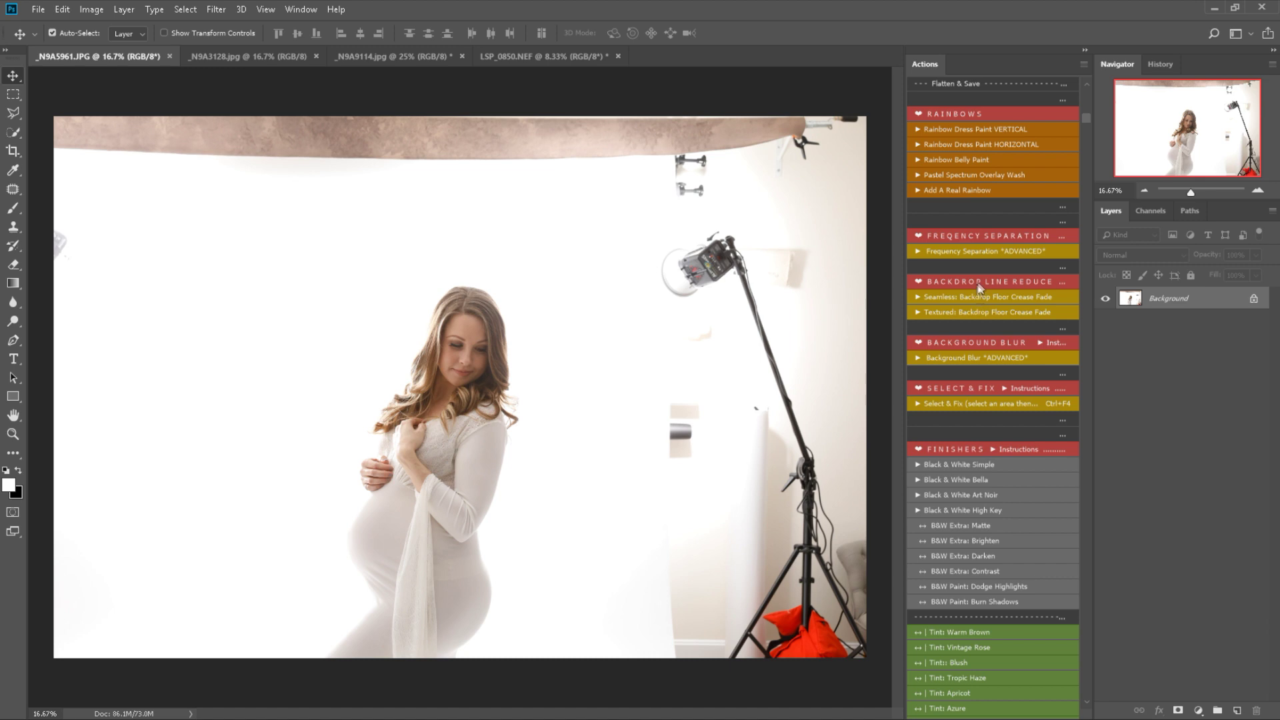
scroll(995, 306, "down", 2)
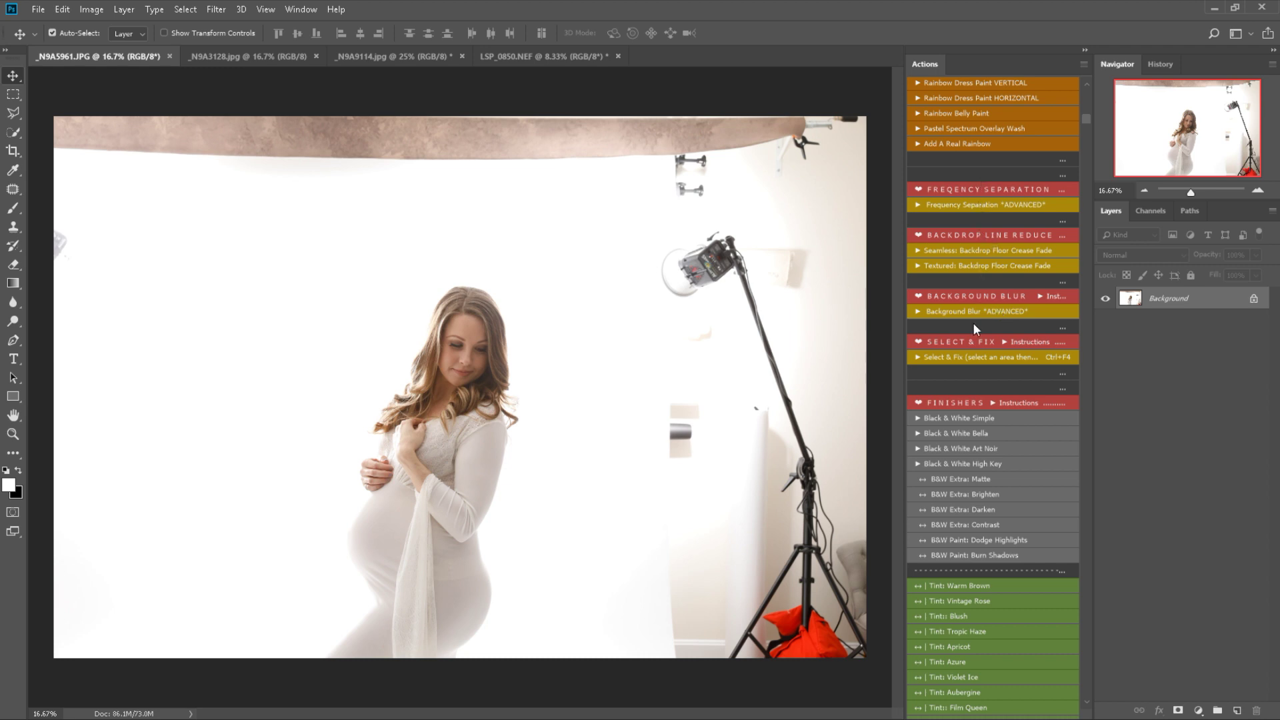
scroll(973, 323, "down", 3)
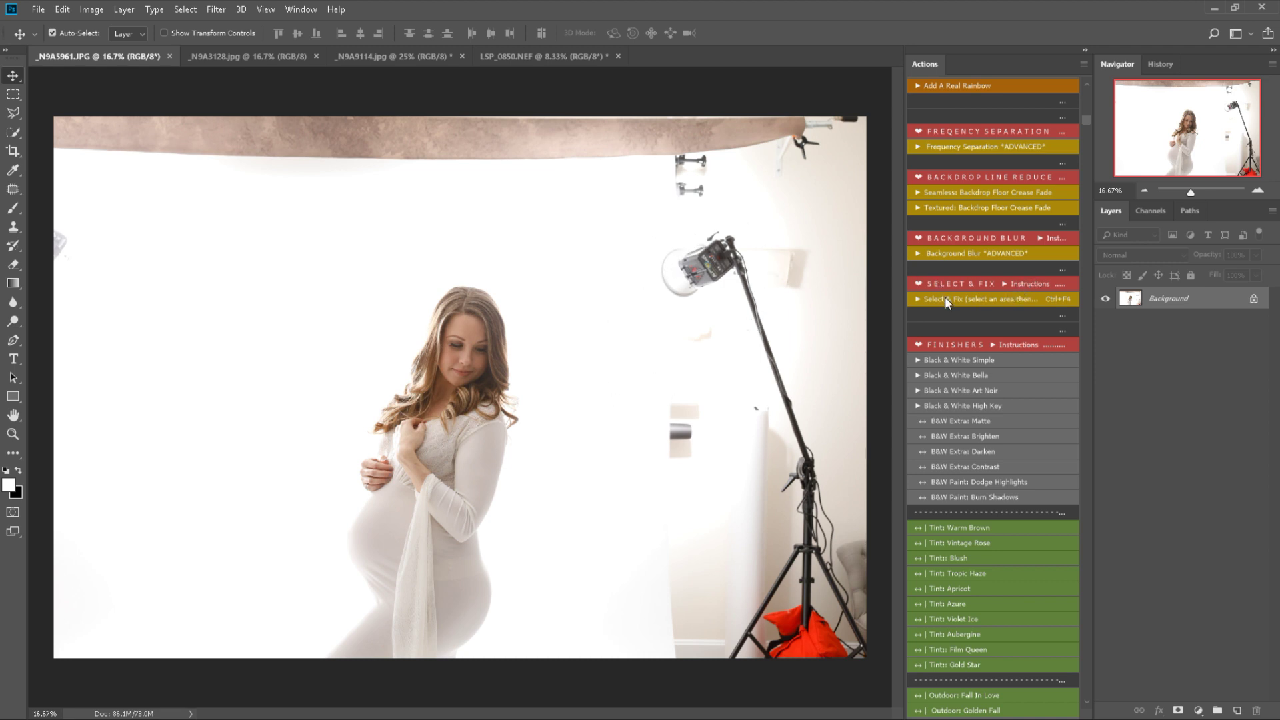
- Examine the Finishers section's black-and-white, Tint, Outdoor and finishing actions plus the Facebook resize actions, then return to the collection's beginning
scroll(1007, 342, "down", 3)
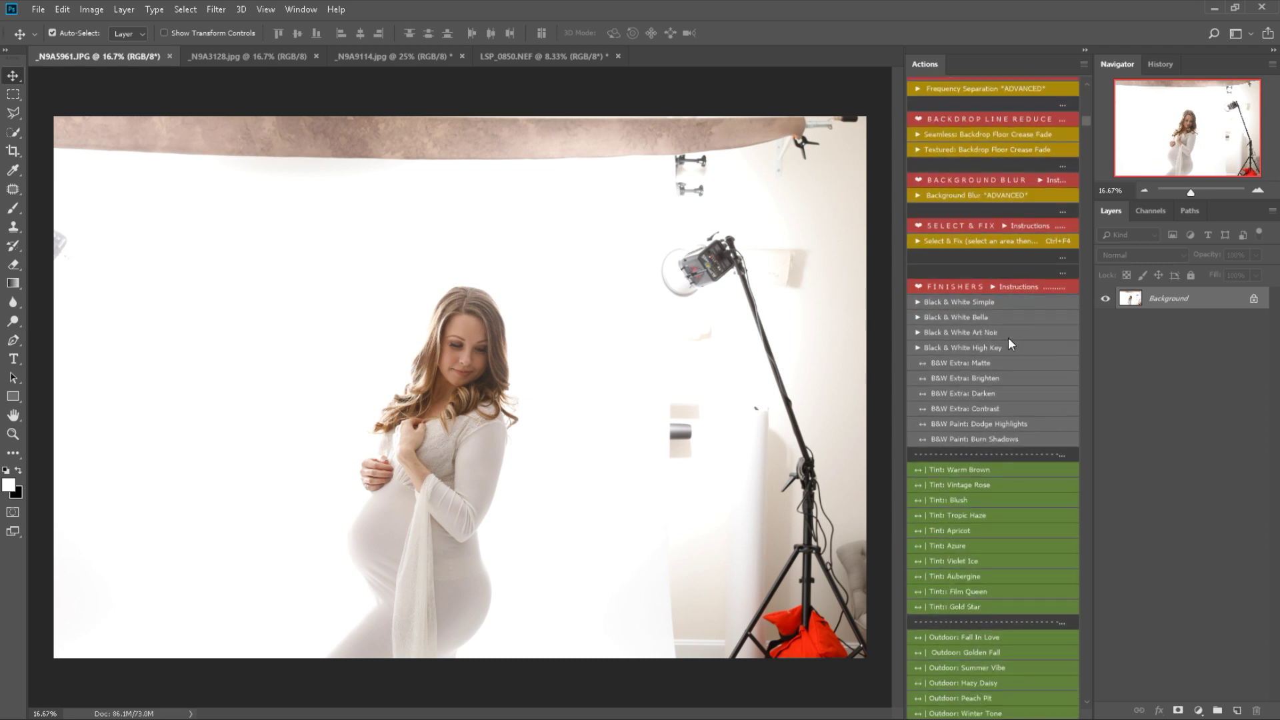
scroll(1008, 342, "down", 2)
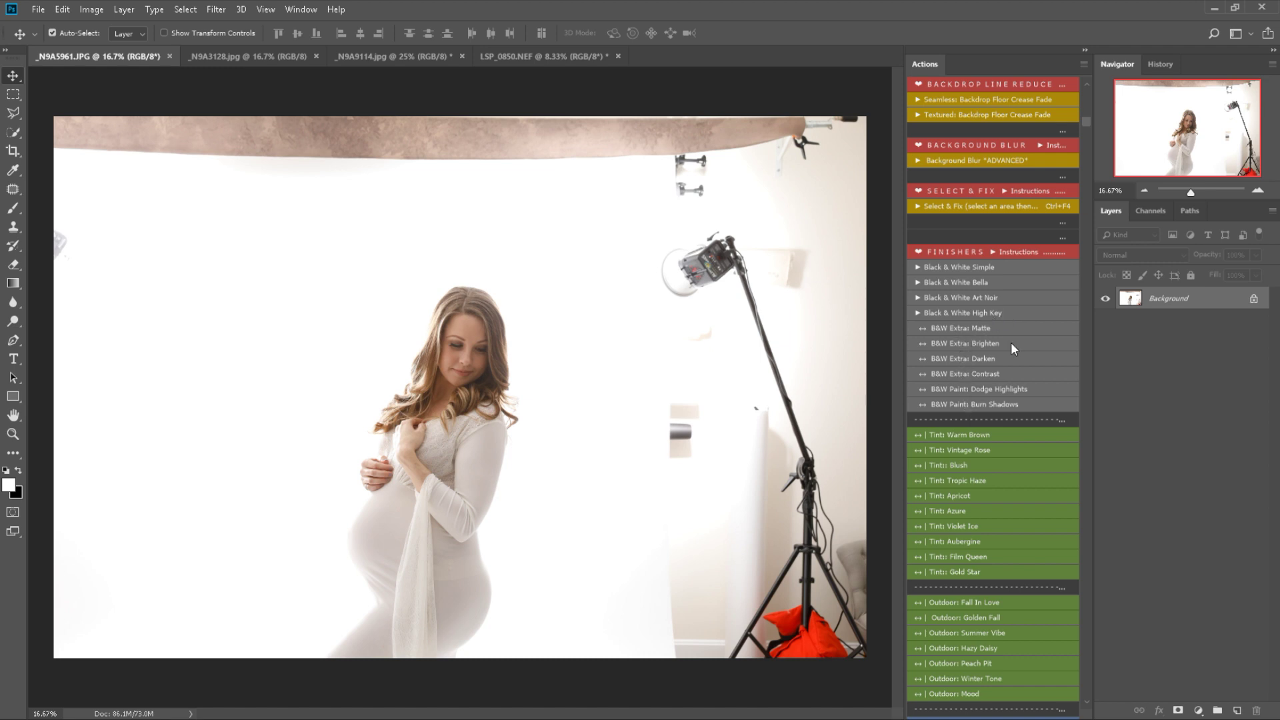
scroll(1011, 342, "down", 7)
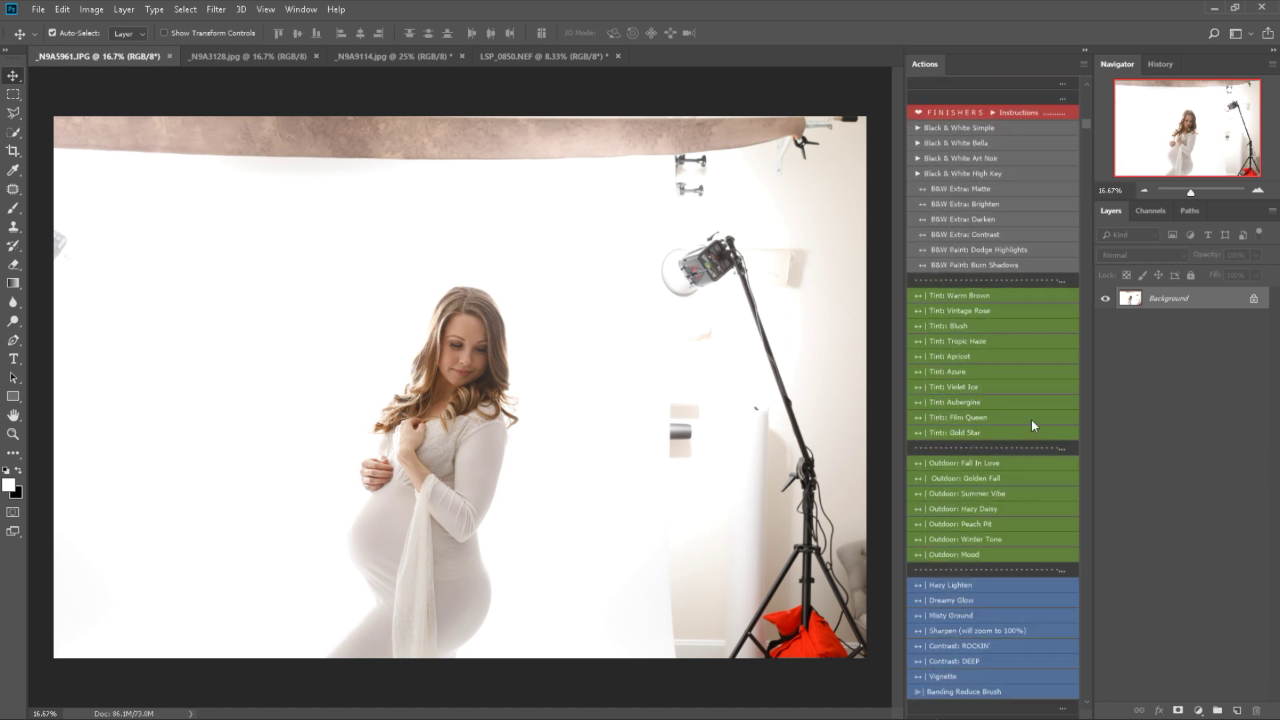
scroll(1031, 419, "down", 4)
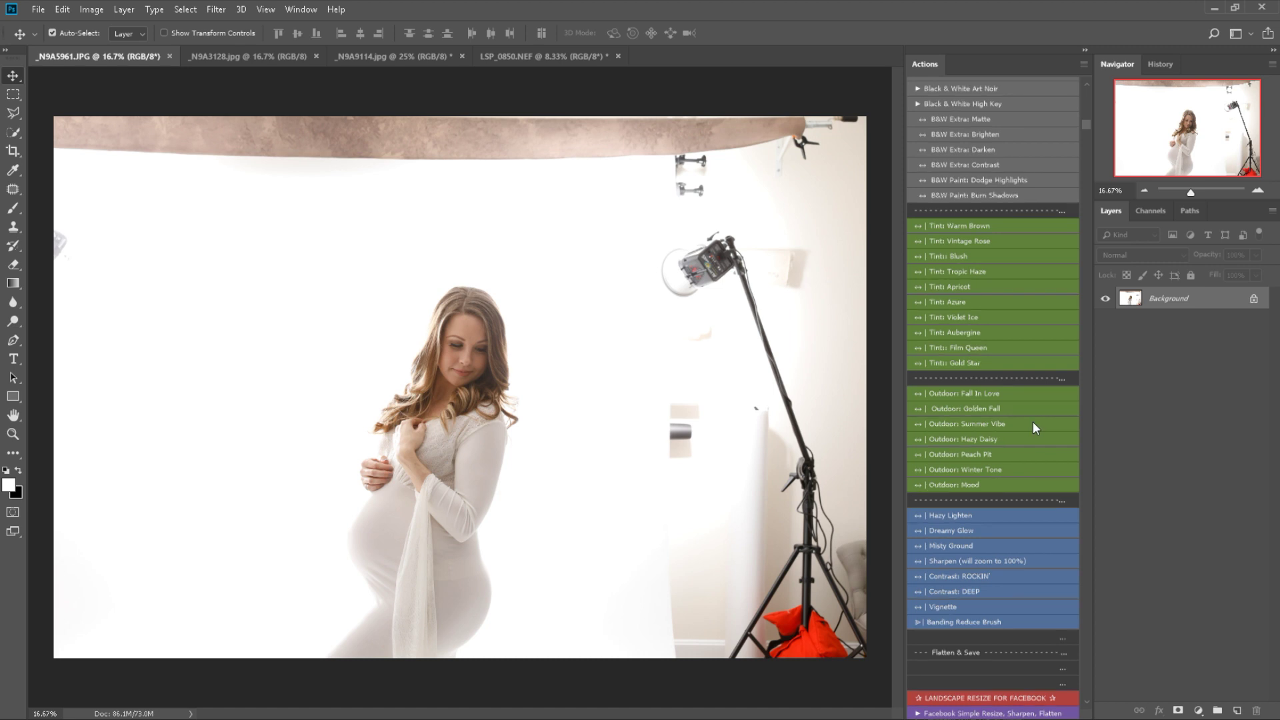
scroll(1034, 421, "down", 3)
scroll(1025, 417, "down", 10)
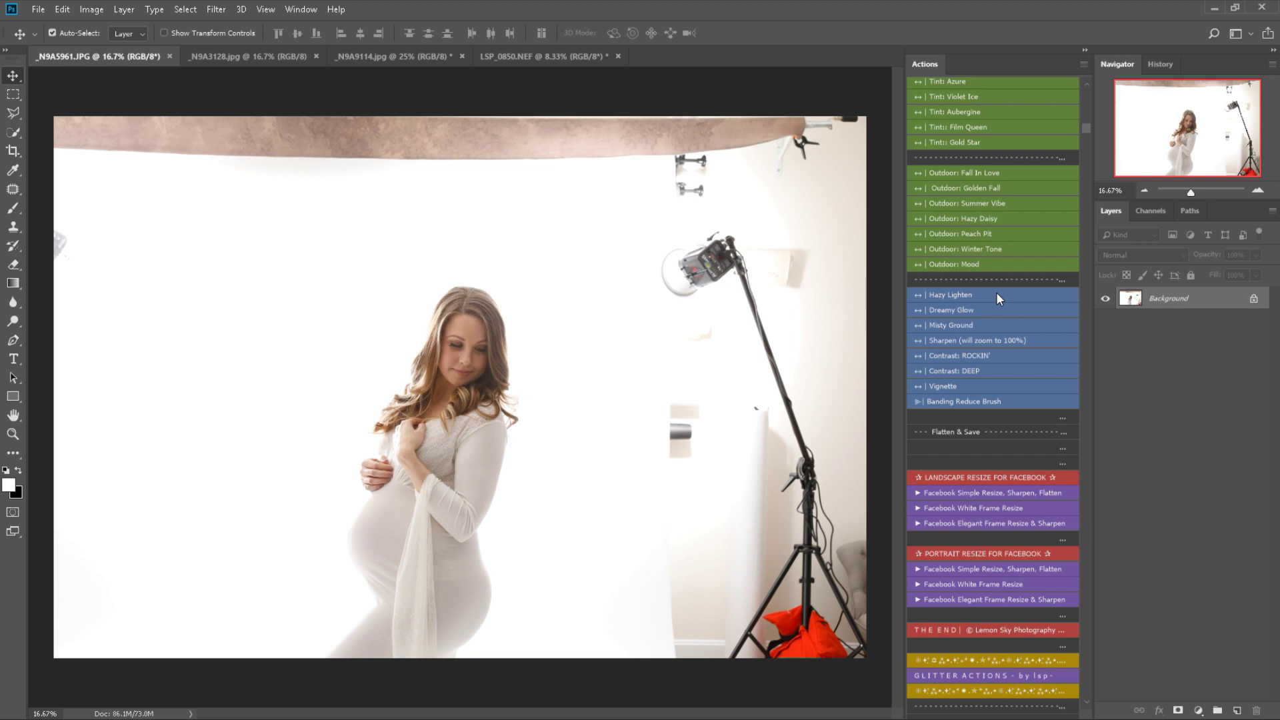
scroll(1003, 313, "down", 2)
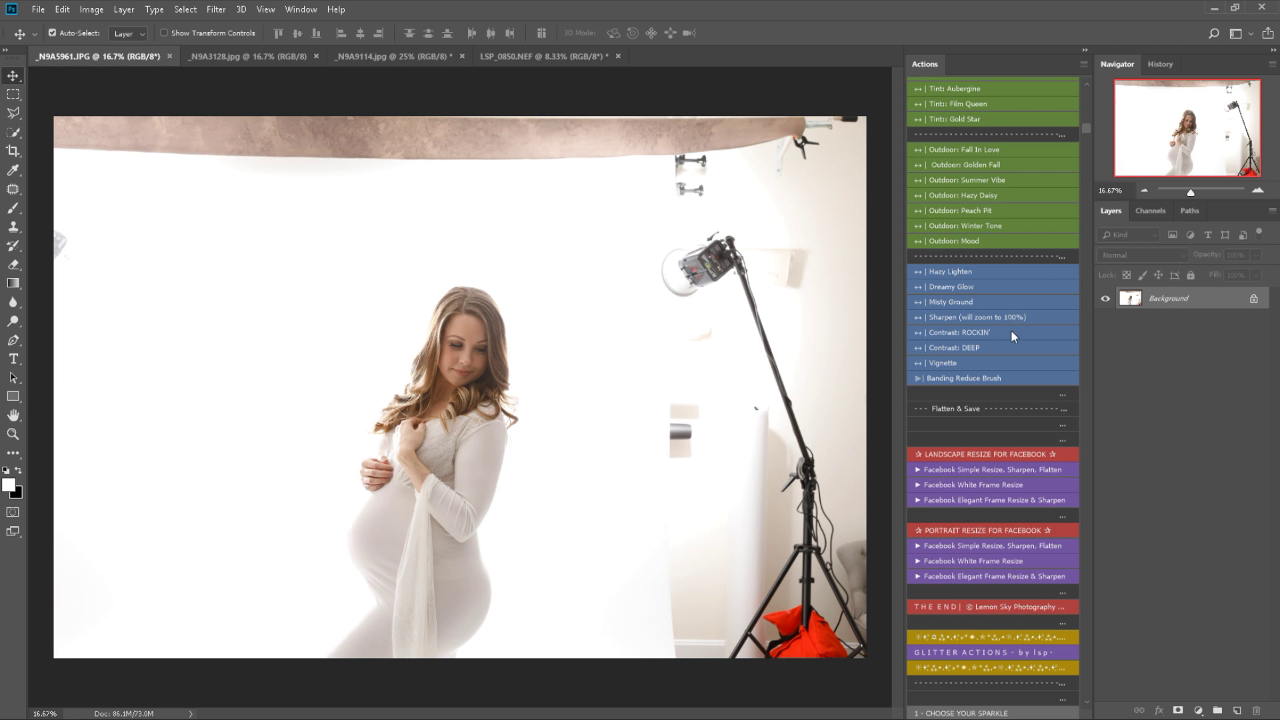
scroll(1008, 338, "down", 5)
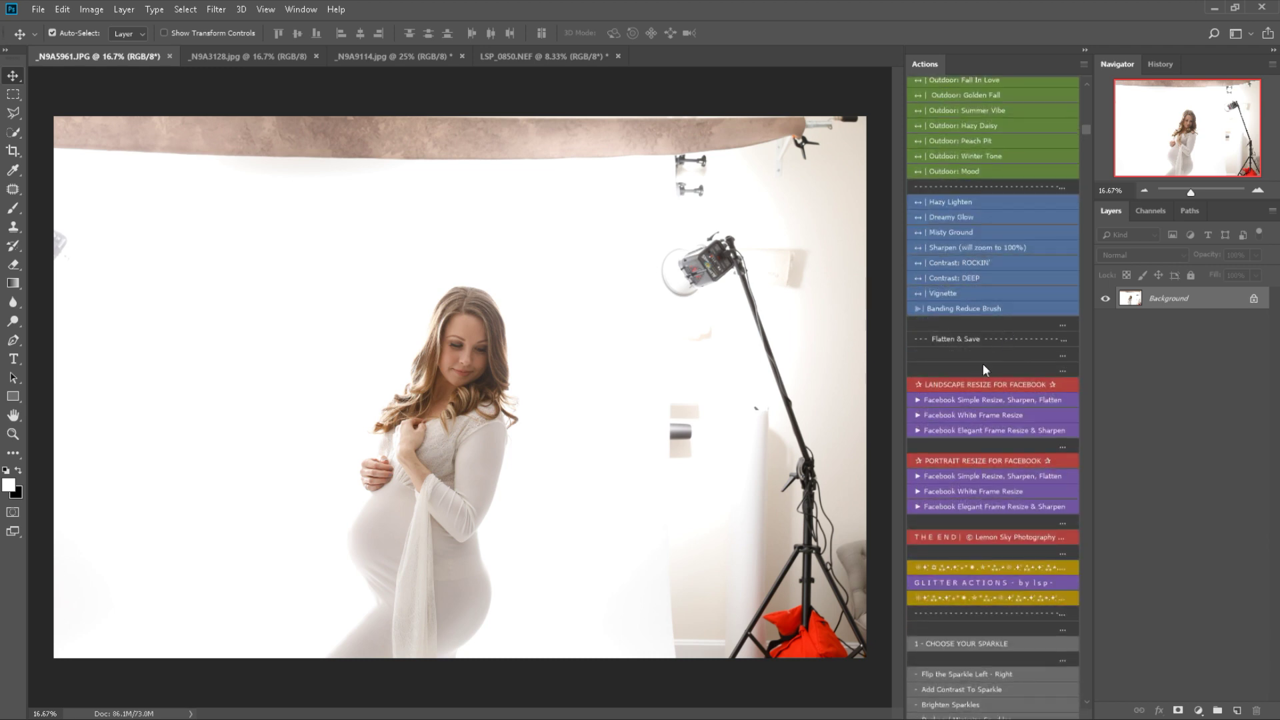
scroll(983, 497, "up", 5)
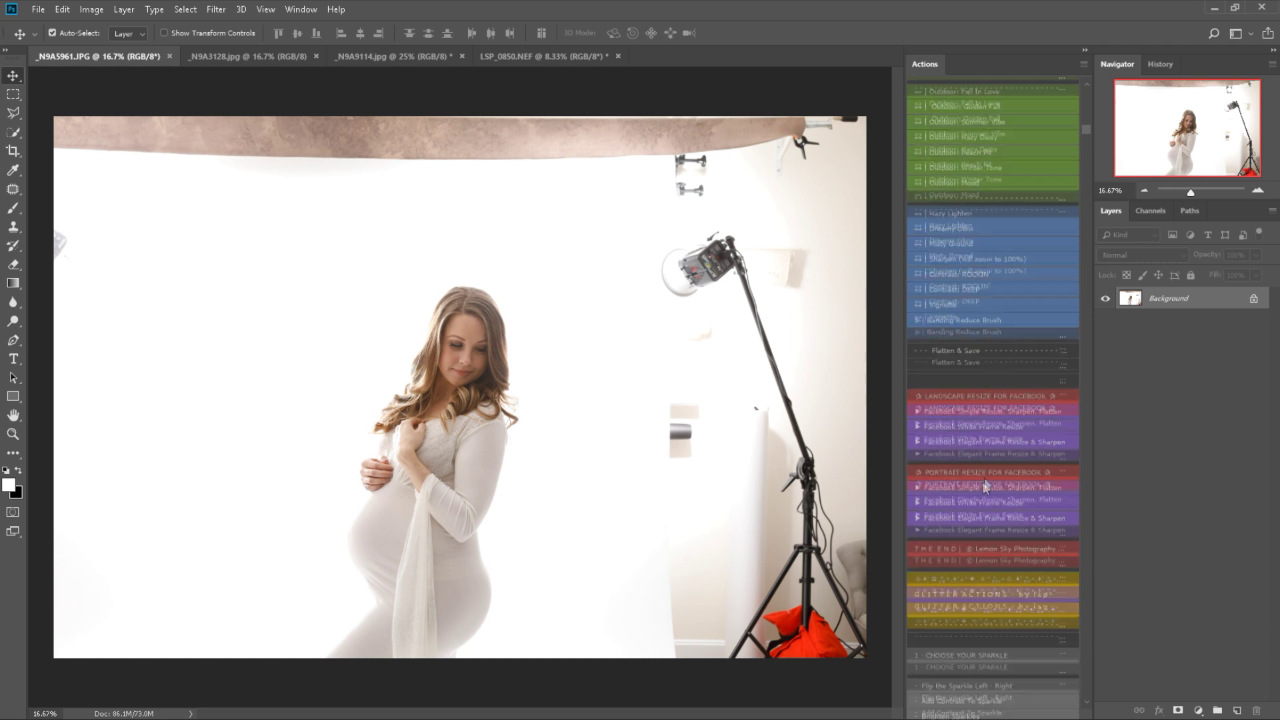
scroll(986, 477, "up", 12)
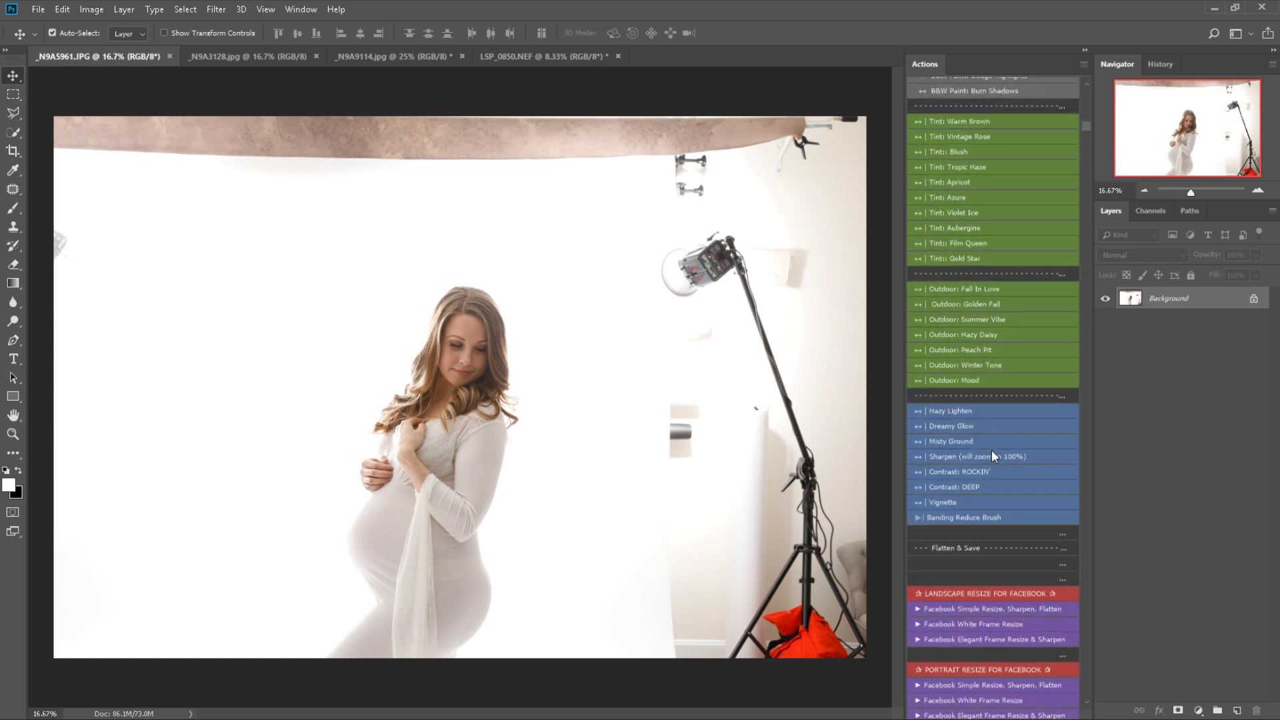
scroll(983, 454, "up", 10)
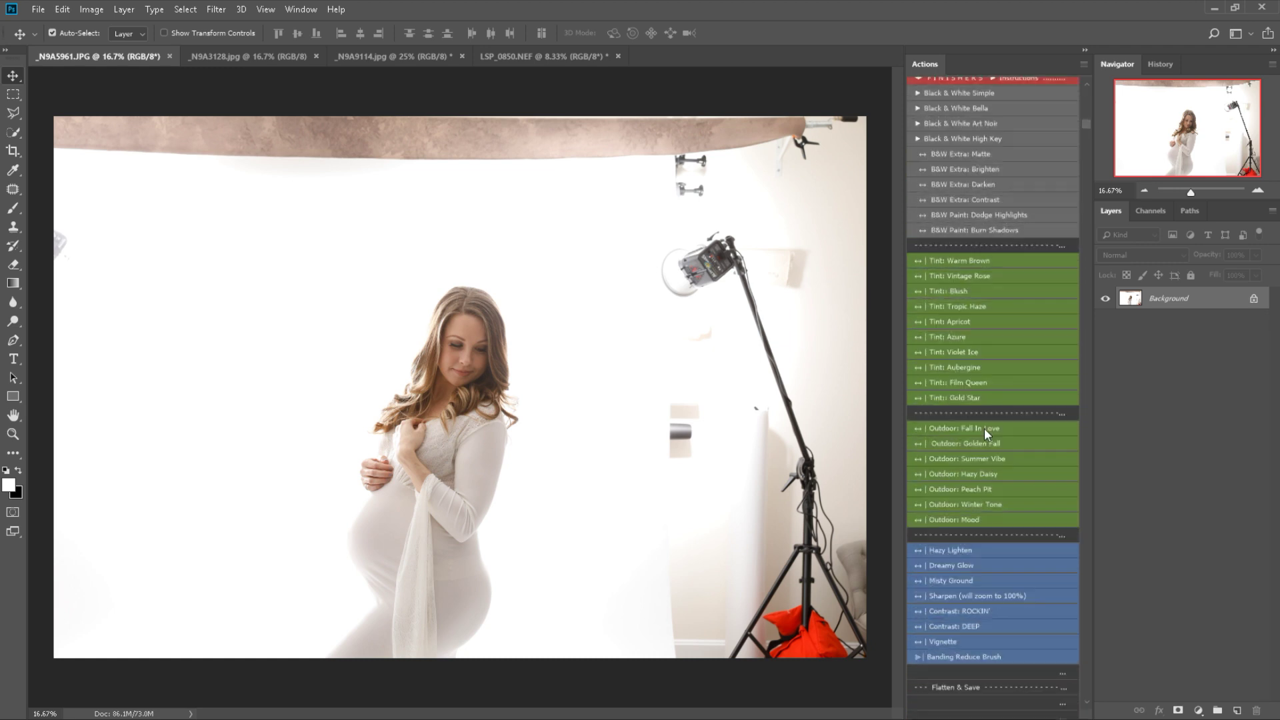
left_click_drag(1084, 126, 1076, 88)
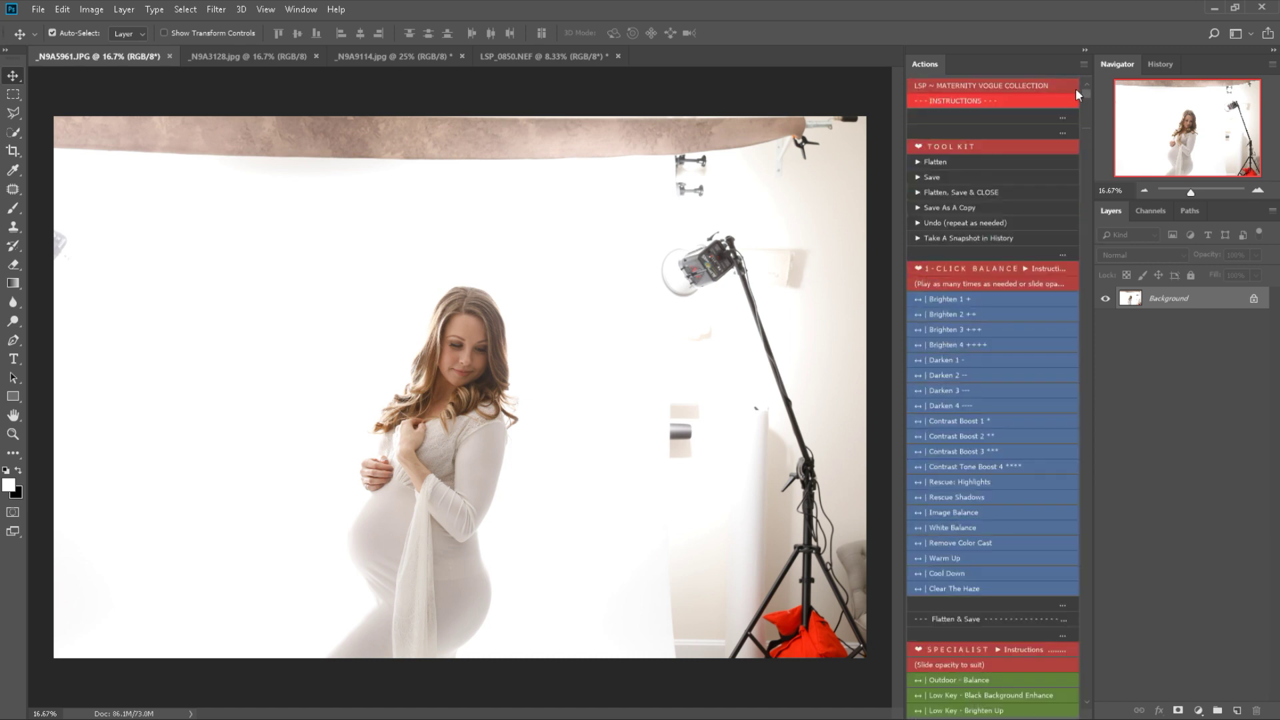